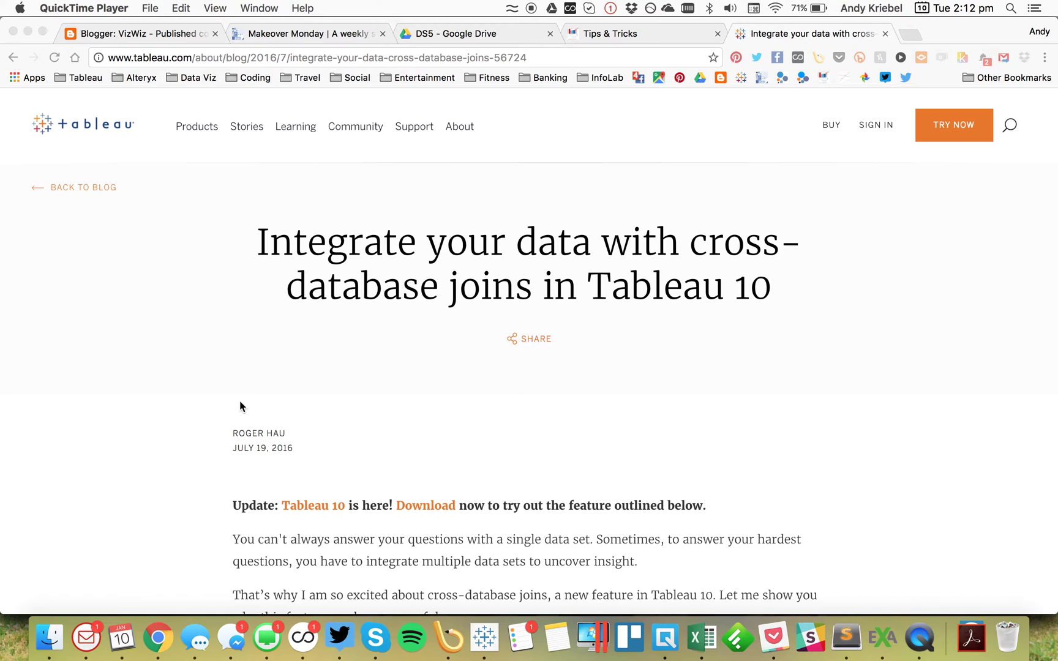
Step: Switch from the Chrome blog post on cross-database joins to Tableau Desktop
{"action": "left_click", "coordinate": [484, 638]}
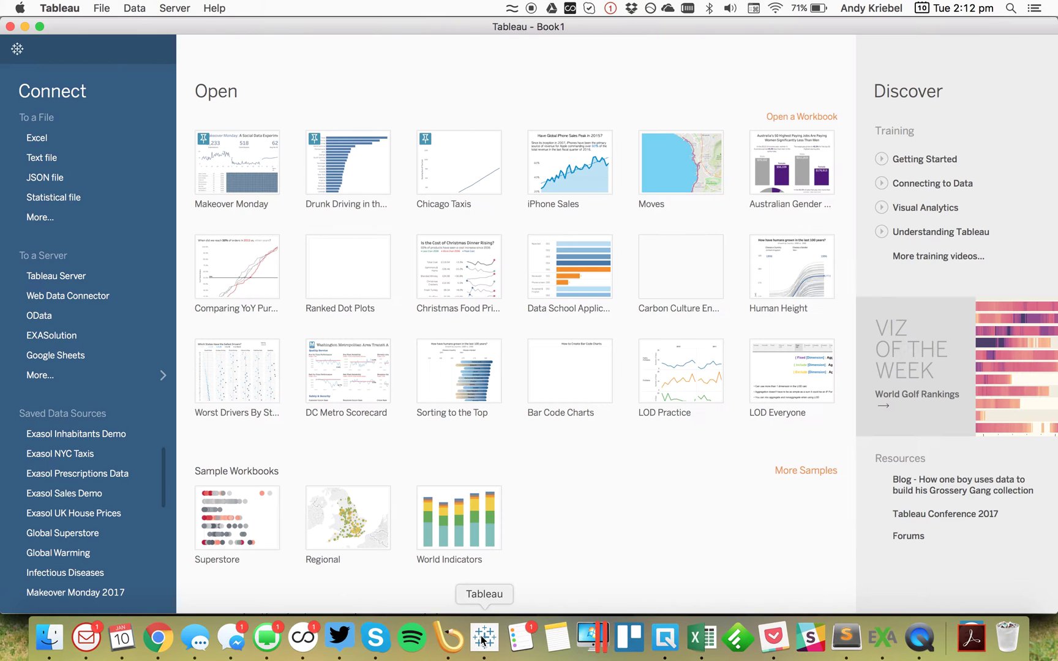
Step: Connect to the Global Superstore.tde extract from the name-sorted file list
{"action": "left_click", "coordinate": [43, 218]}
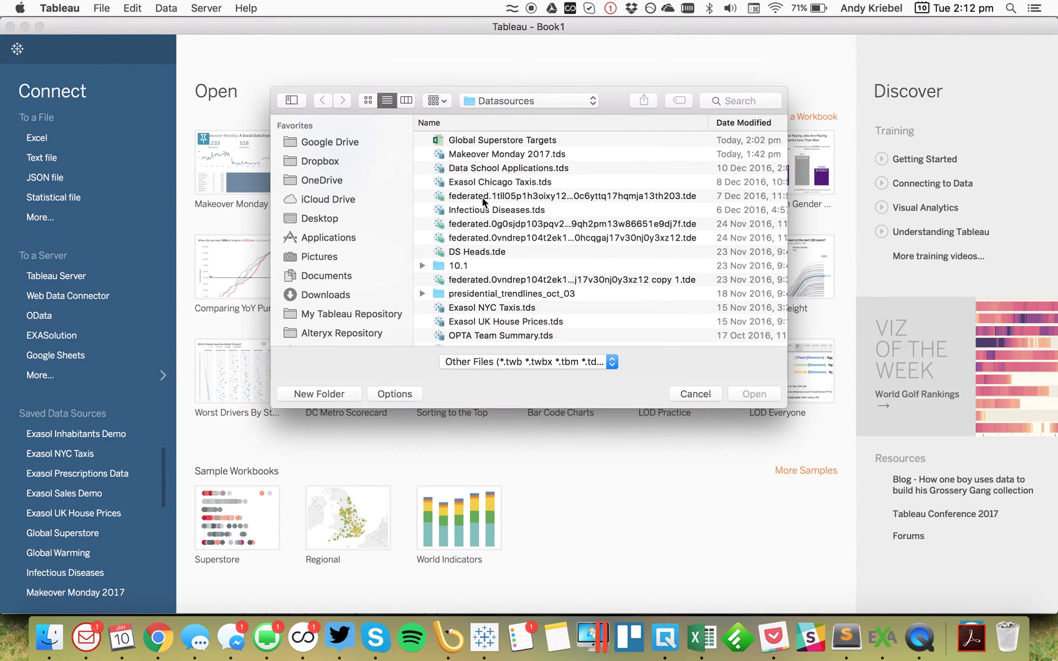
{"action": "left_click", "coordinate": [655, 123]}
{"action": "scroll", "coordinate": [588, 237], "scroll_direction": "down", "scroll_amount": 10}
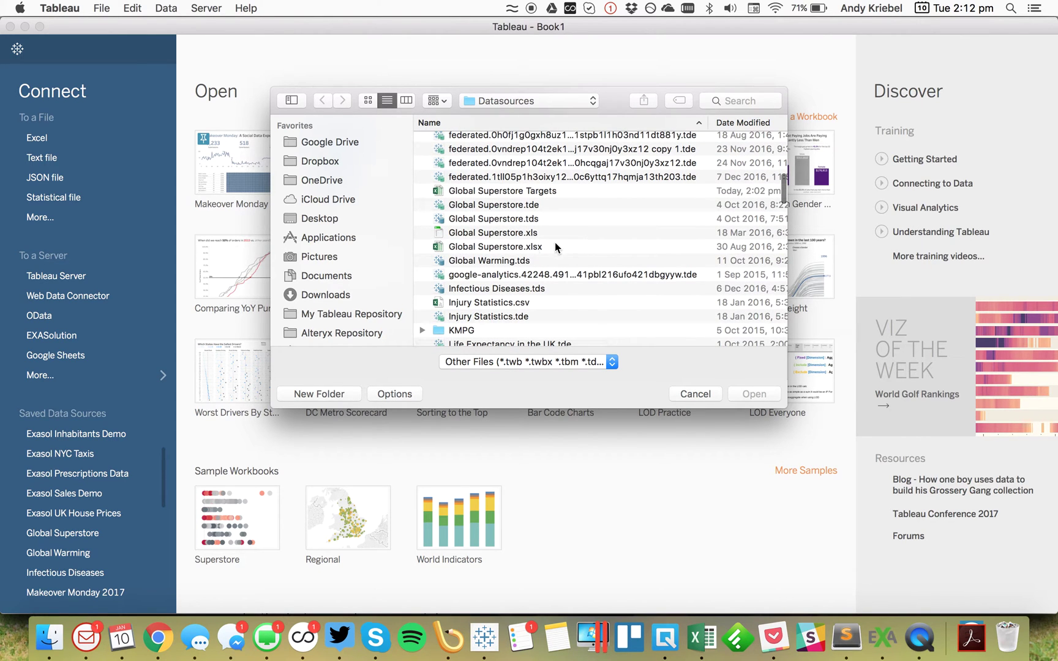
{"action": "left_click", "coordinate": [502, 206]}
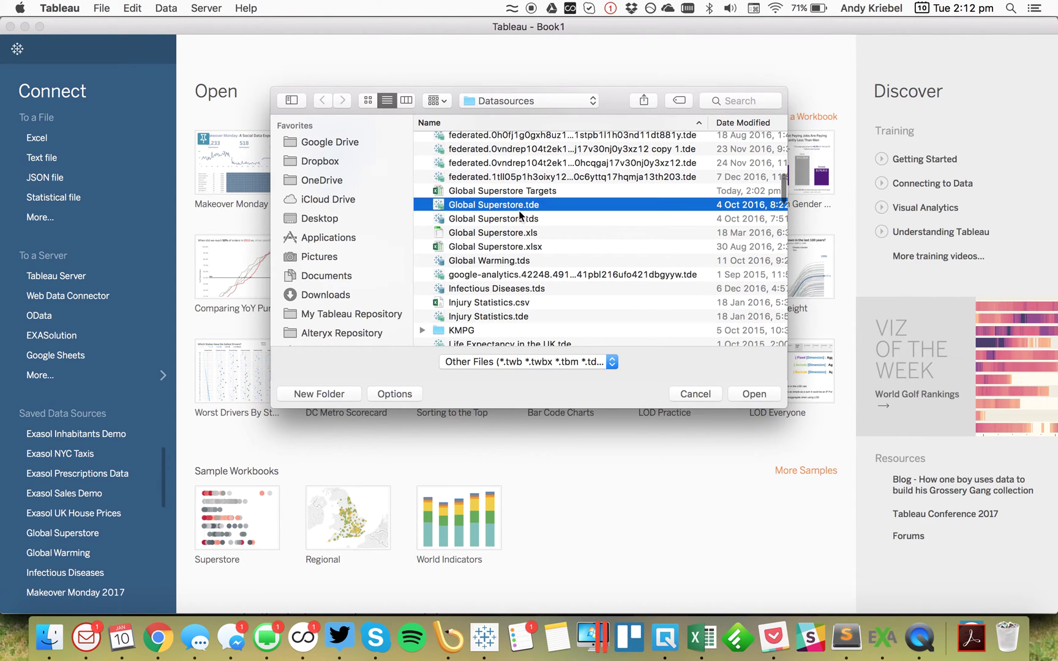
{"action": "left_click", "coordinate": [747, 394]}
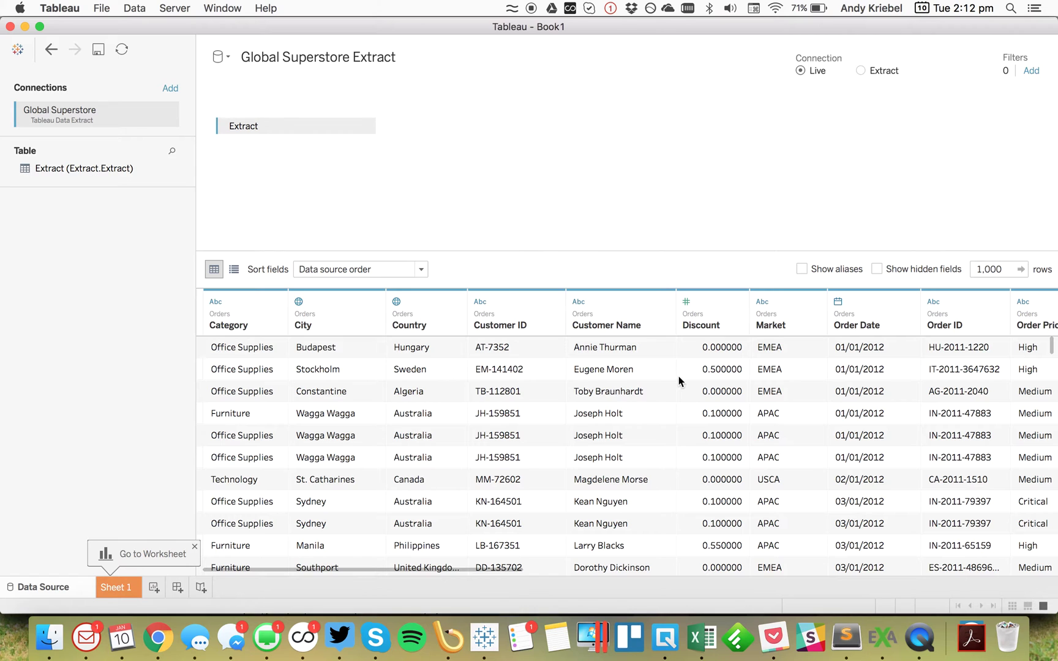
Step: Preview the extract's order rows and look at the Global Superstore Targets workbook
{"action": "scroll", "coordinate": [679, 376], "scroll_direction": "right", "scroll_amount": 10}
{"action": "scroll", "coordinate": [678, 377], "scroll_direction": "right", "scroll_amount": 5}
{"action": "scroll", "coordinate": [678, 377], "scroll_direction": "left", "scroll_amount": 15}
{"action": "left_click", "coordinate": [703, 637]}
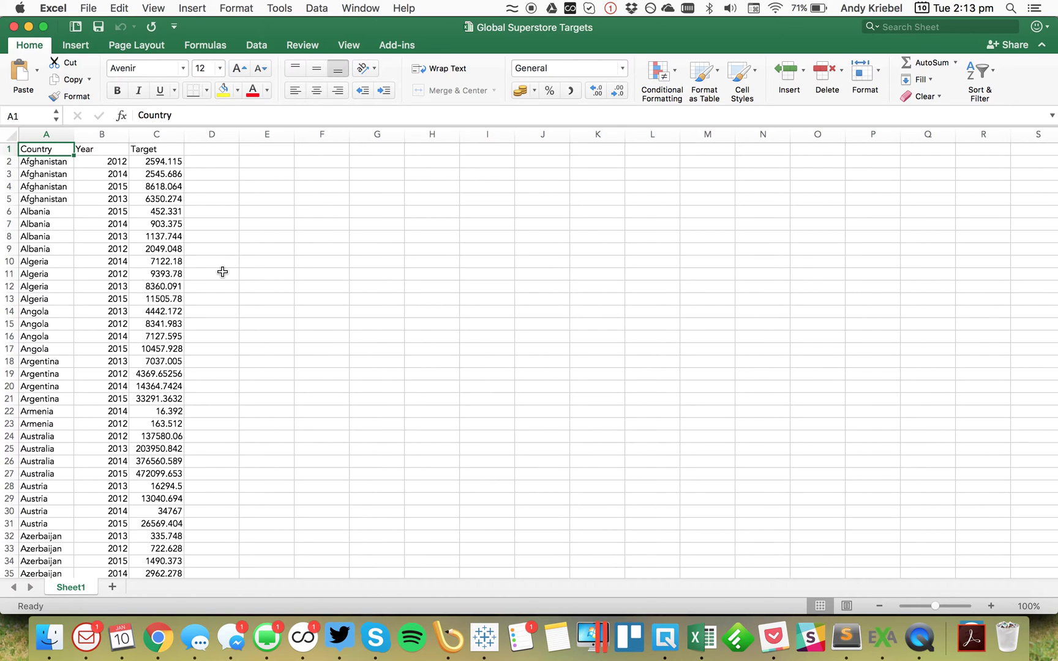
{"action": "key", "text": "super+Tab"}
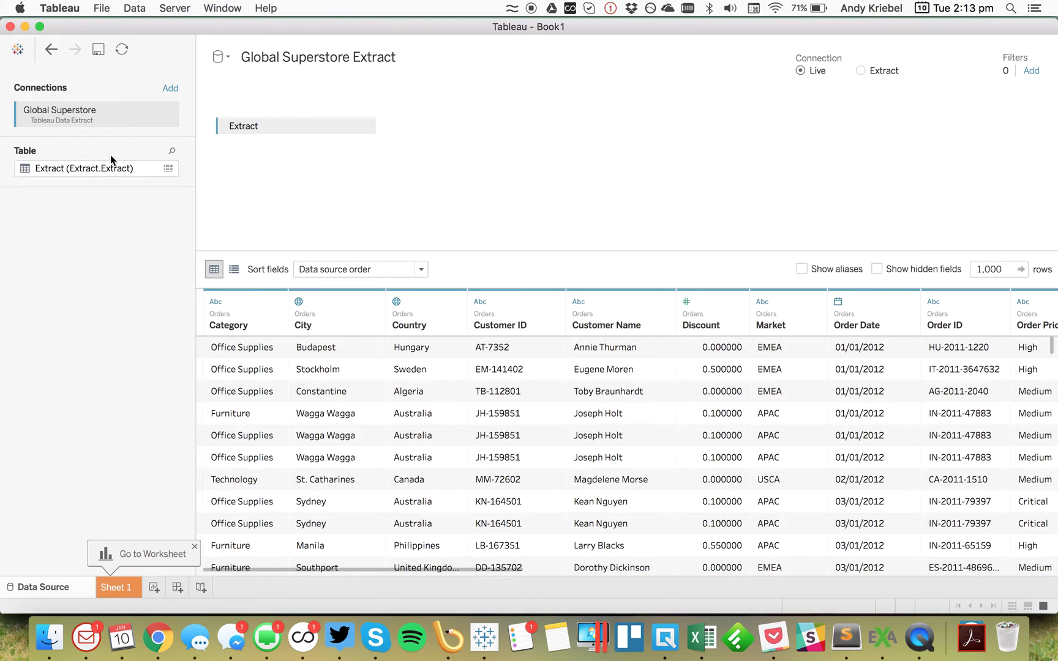
Step: Add the Global Superstore Targets Excel workbook as a second connection, inner-joined on Country
{"action": "left_click", "coordinate": [172, 92]}
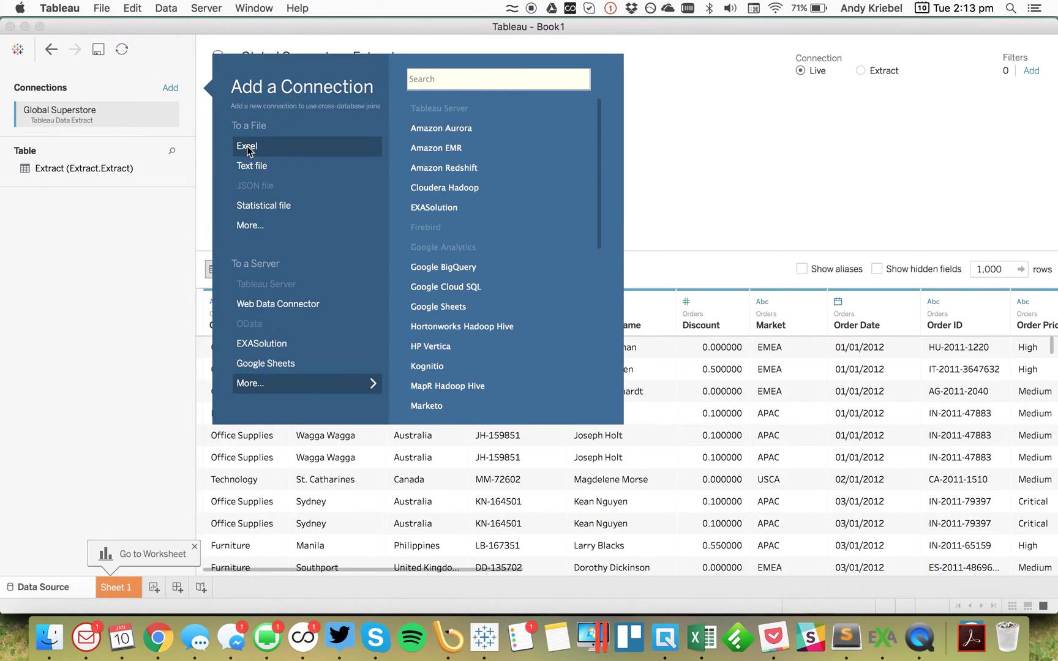
{"action": "left_click", "coordinate": [248, 151]}
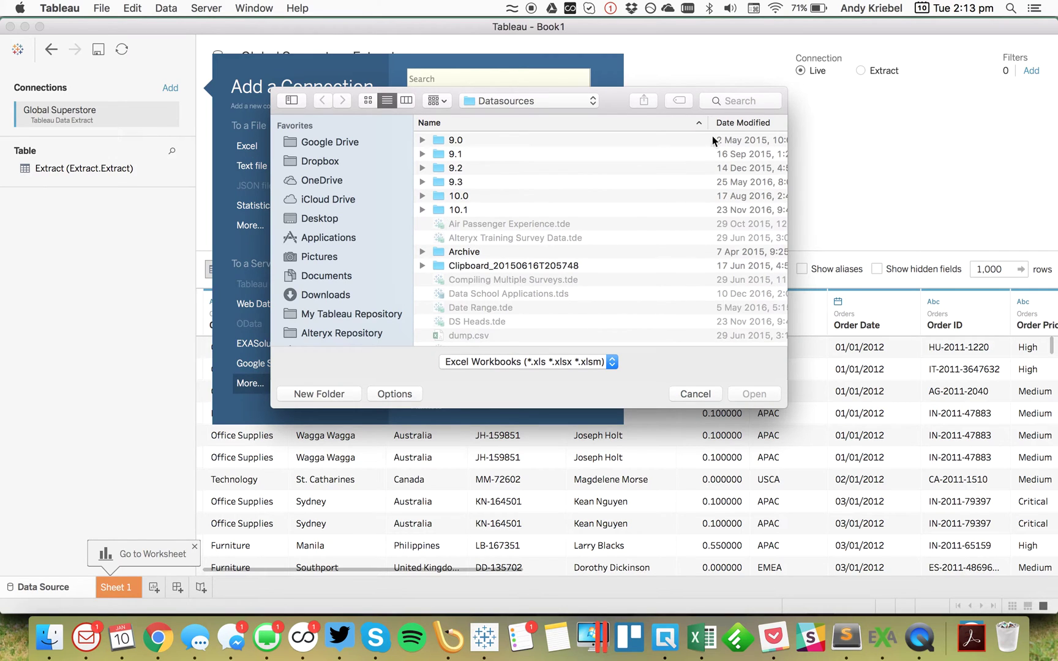
{"action": "left_click", "coordinate": [735, 122]}
{"action": "left_click", "coordinate": [463, 140]}
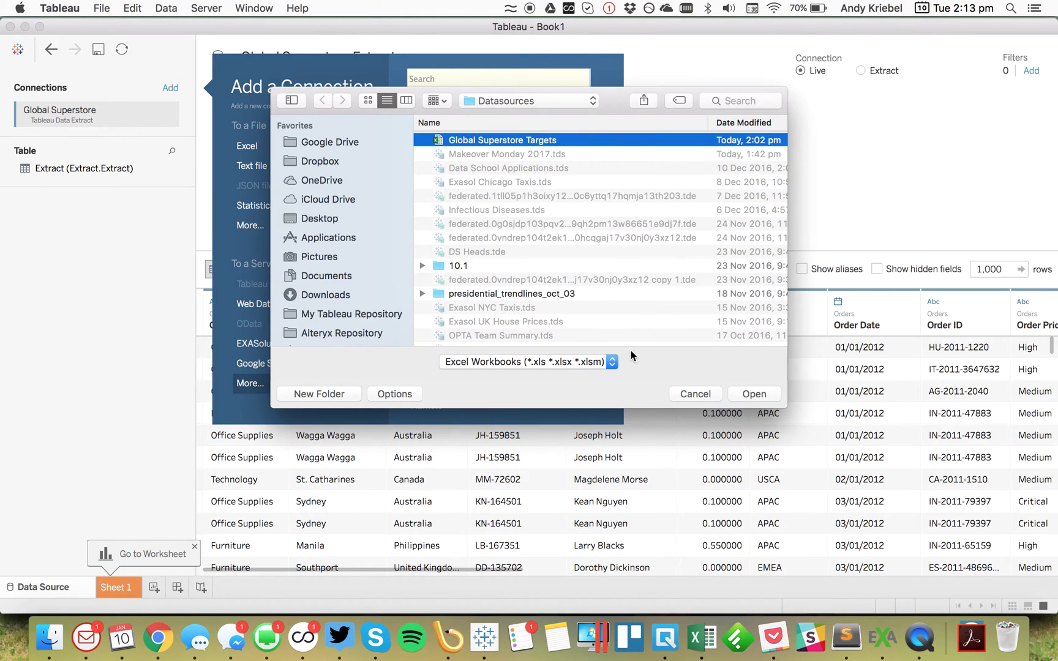
{"action": "left_click", "coordinate": [753, 394]}
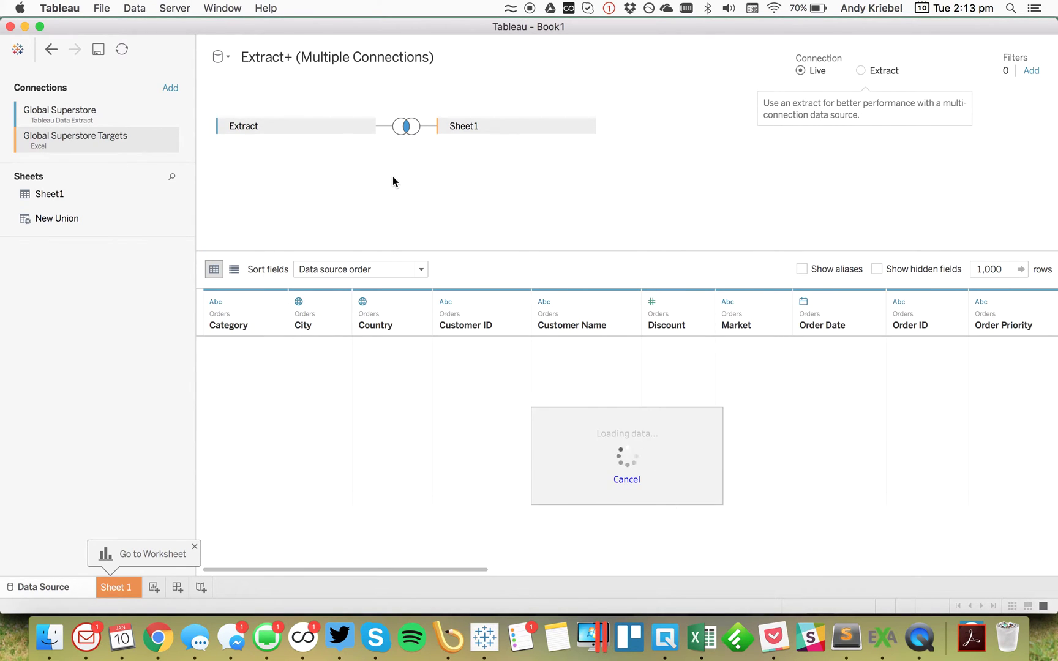
Step: Add a join clause matching Year (OrderDate) to Sheet1's Year alongside Country
{"action": "left_click", "coordinate": [408, 128]}
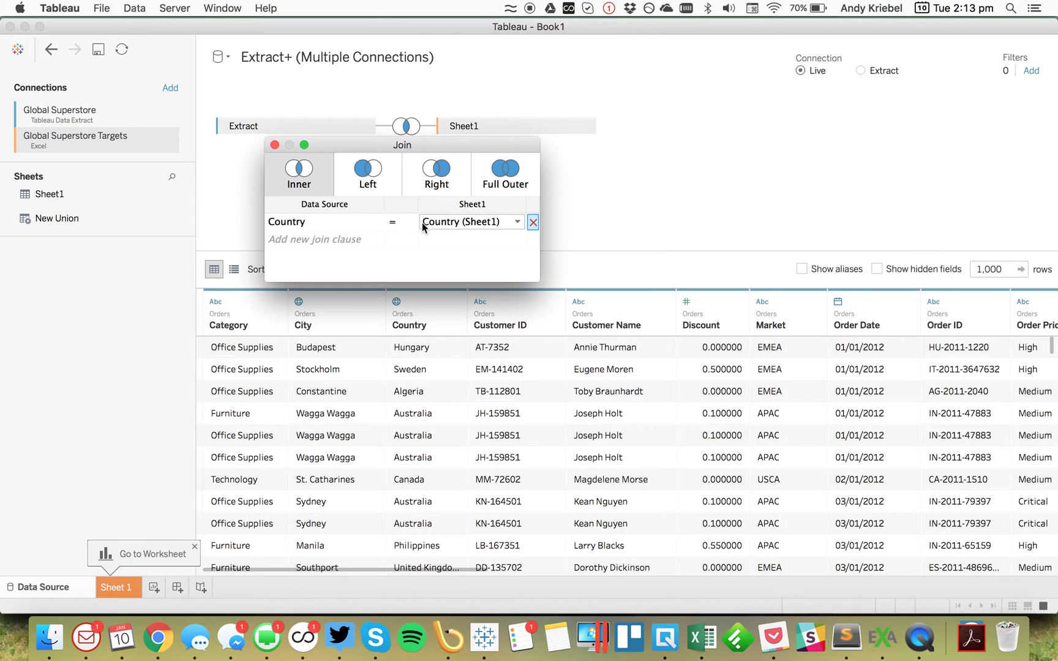
{"action": "key", "text": "super+Tab"}
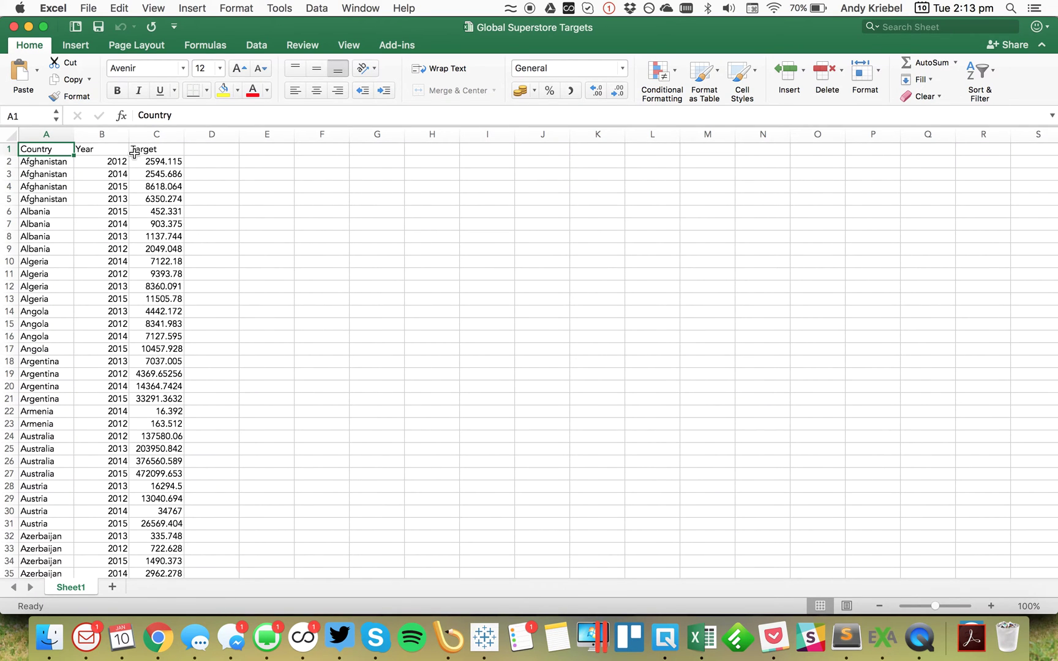
{"action": "key", "text": "super+Tab"}
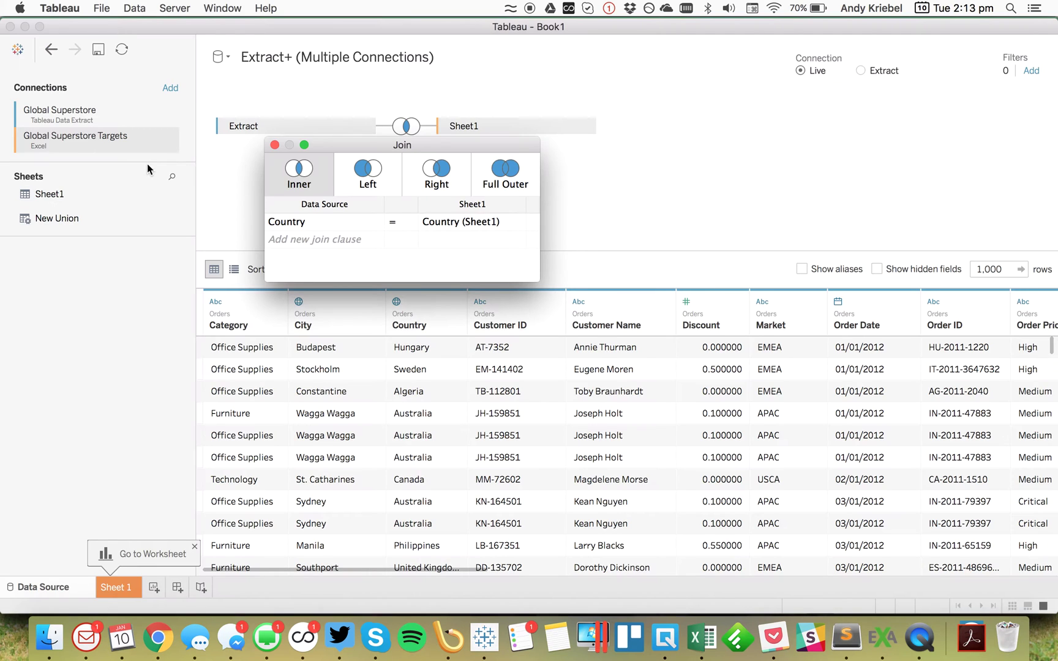
{"action": "left_click", "coordinate": [367, 239]}
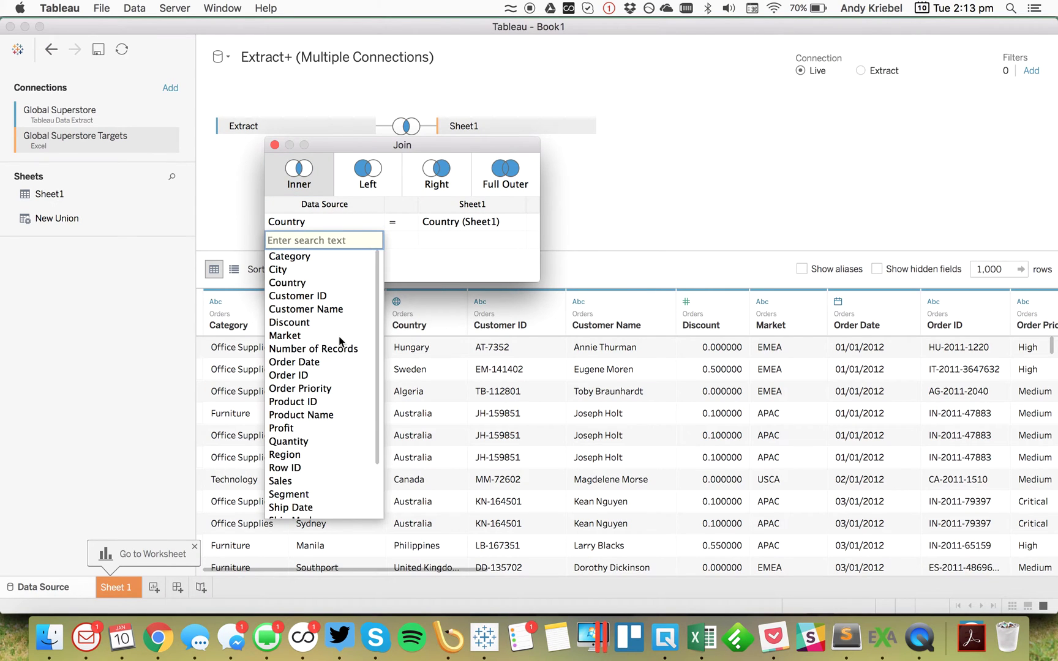
{"action": "scroll", "coordinate": [328, 404], "scroll_direction": "down", "scroll_amount": 3}
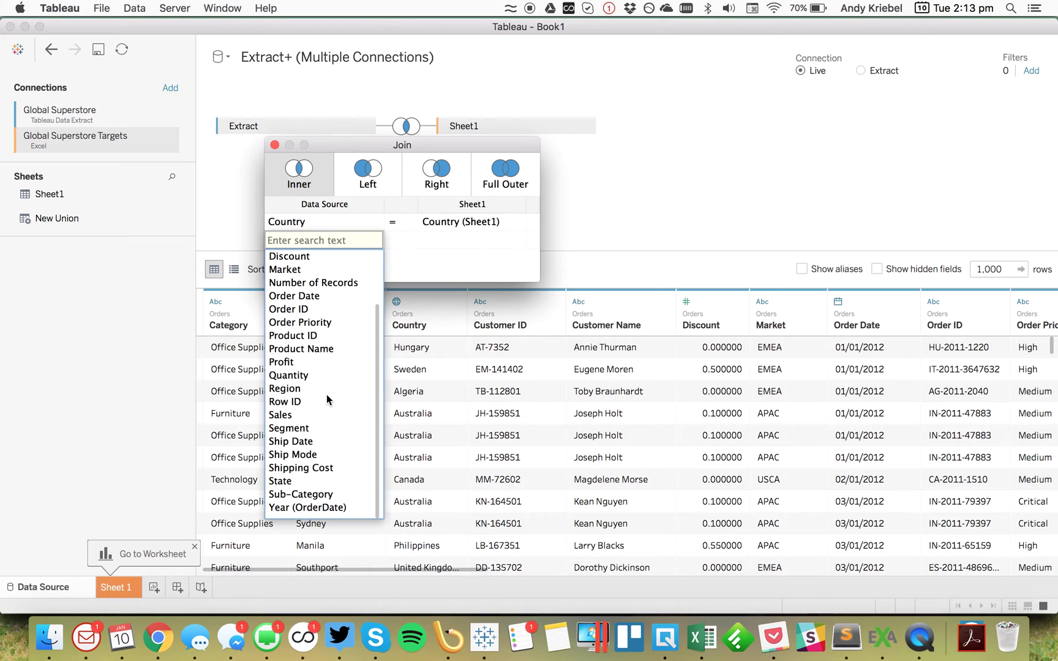
{"action": "left_click", "coordinate": [307, 507]}
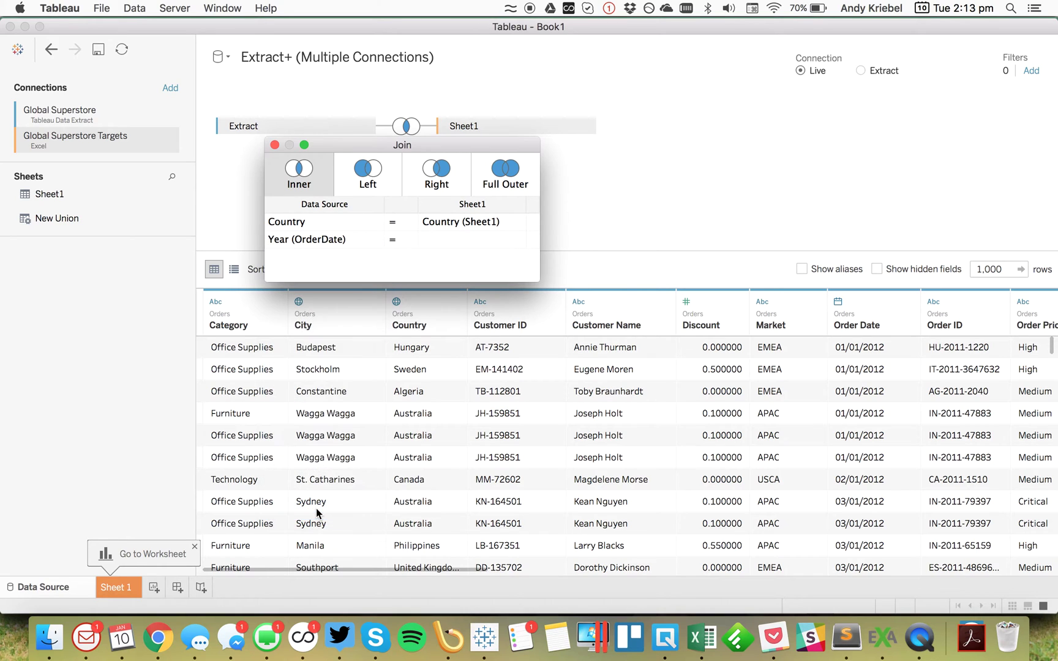
{"action": "left_click", "coordinate": [522, 239]}
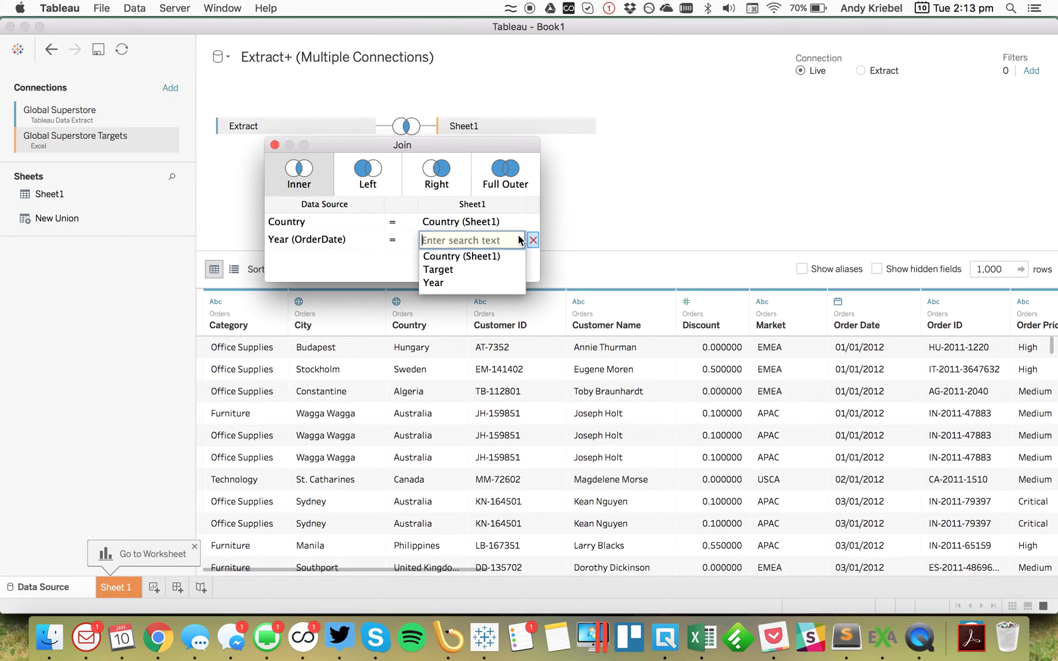
{"action": "left_click", "coordinate": [451, 283]}
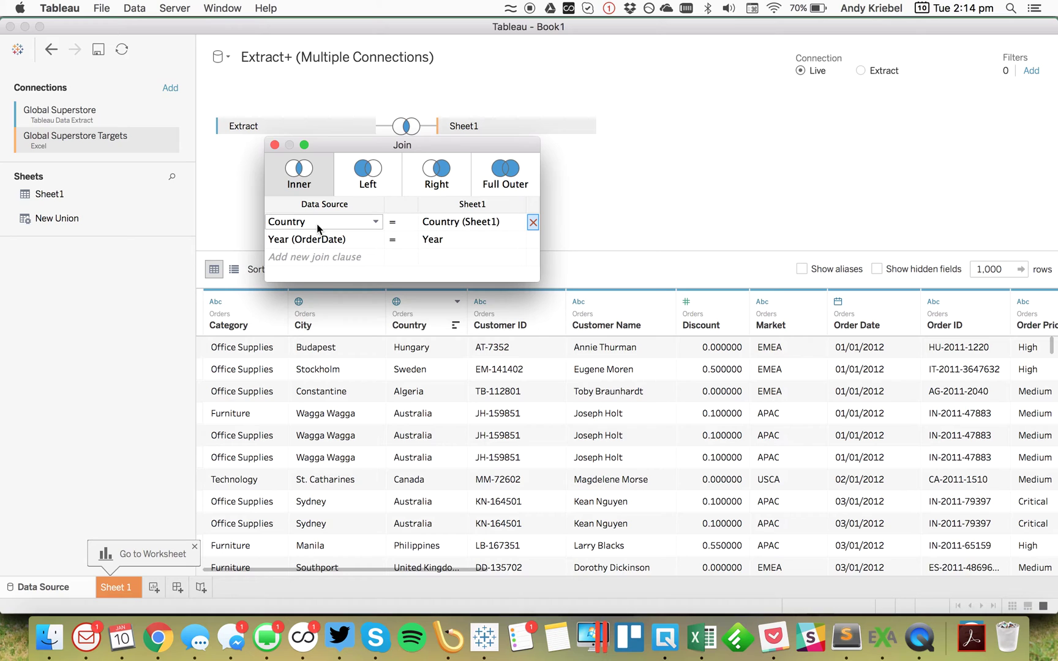
Step: Rename the joined data source to 'Global Superstore with Targets'
{"action": "left_click", "coordinate": [275, 145]}
{"action": "left_click", "coordinate": [291, 58]}
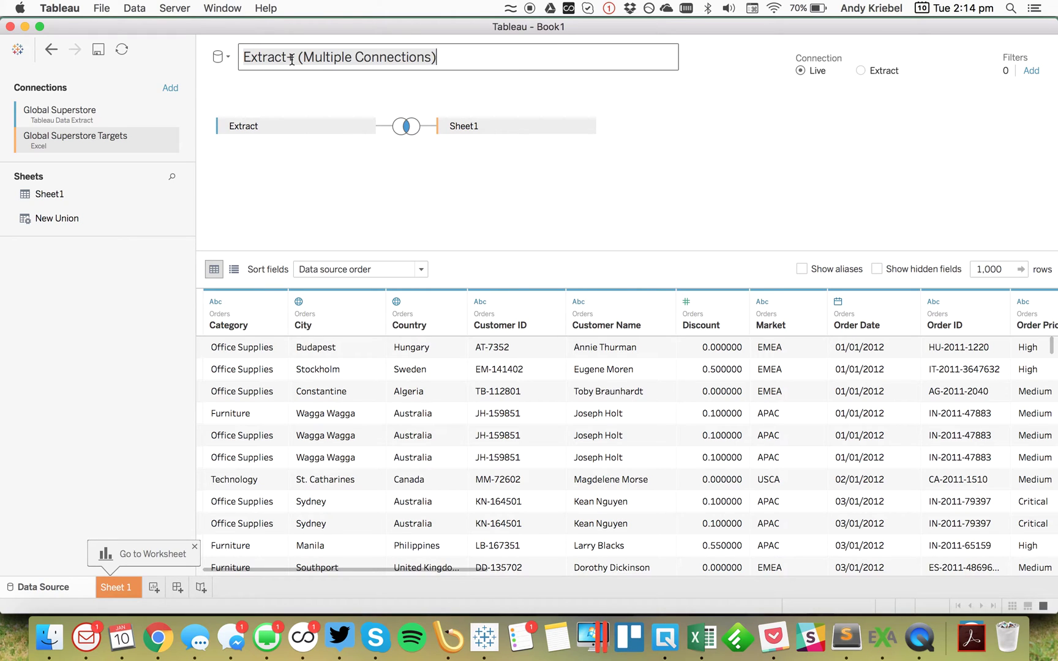
{"action": "type", "text": "Global Super"}
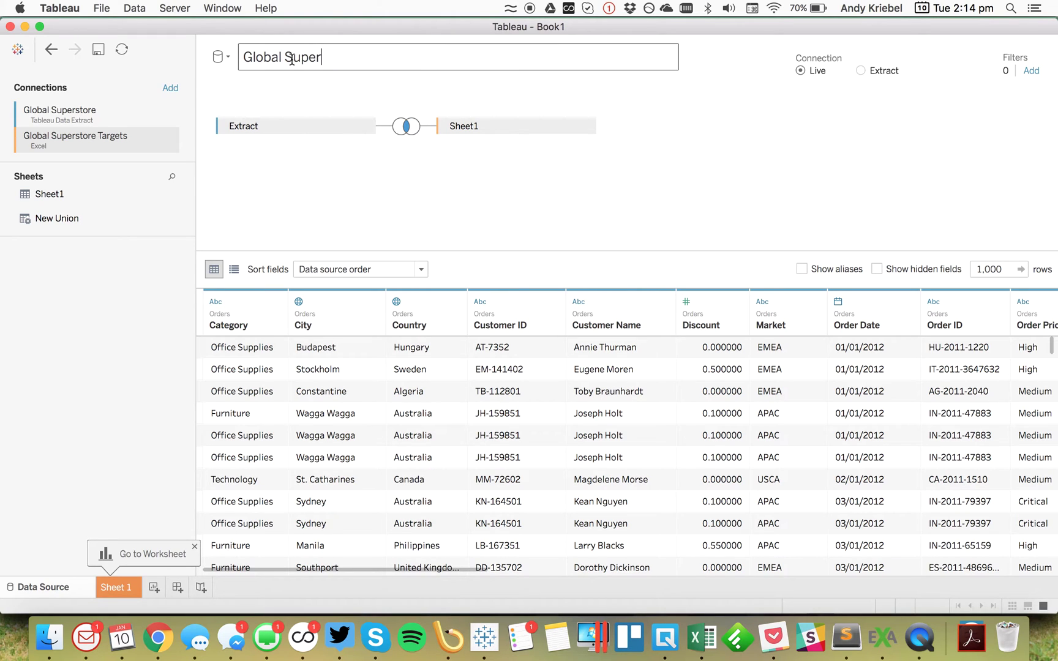
{"action": "type", "text": "store with Targets"}
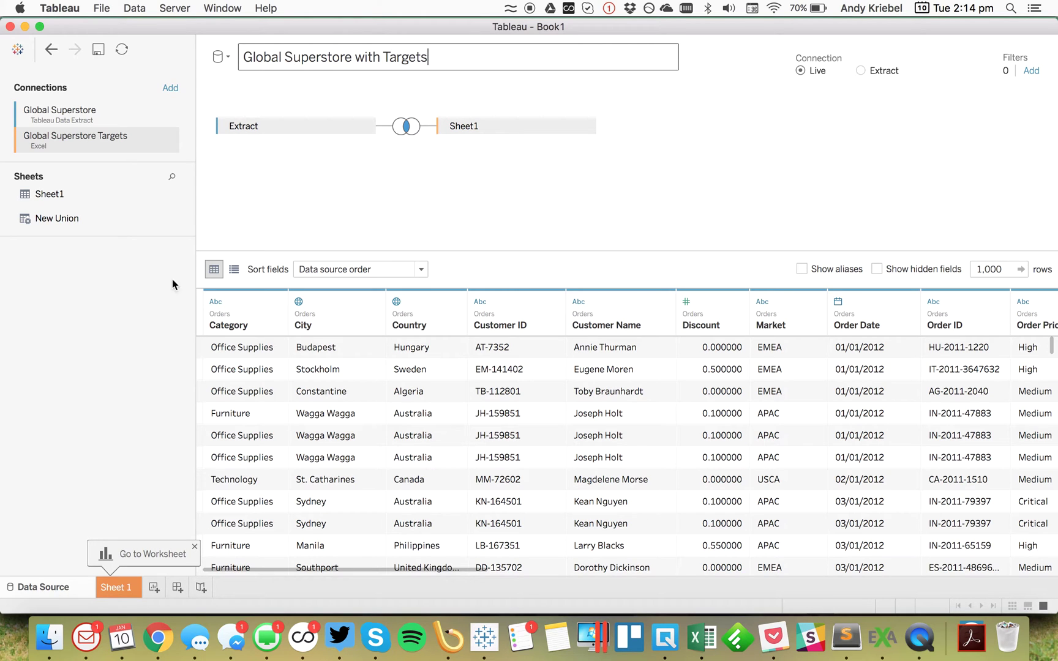
{"action": "left_click", "coordinate": [113, 403]}
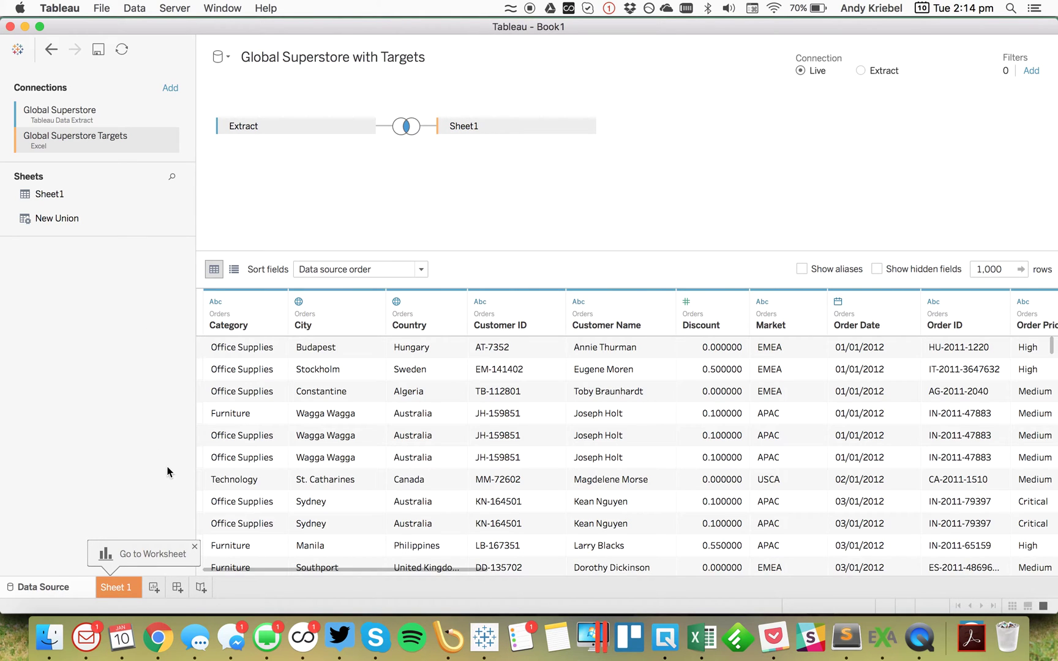
Step: On Sheet 1, plot every country from the orders Country field on a map
{"action": "left_click", "coordinate": [121, 590]}
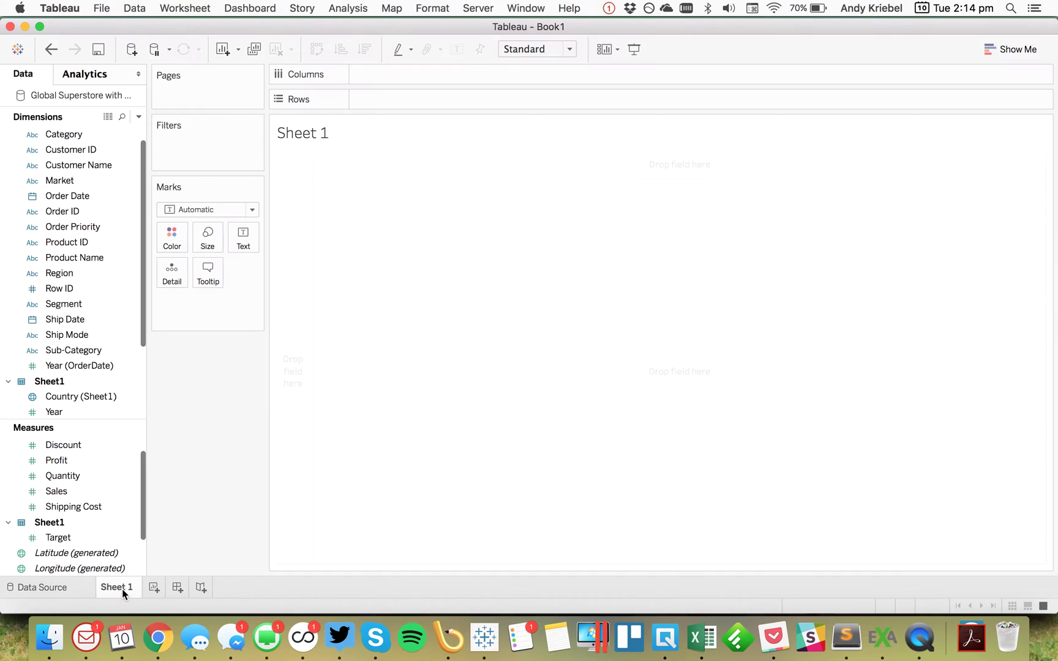
{"action": "left_click", "coordinate": [82, 397]}
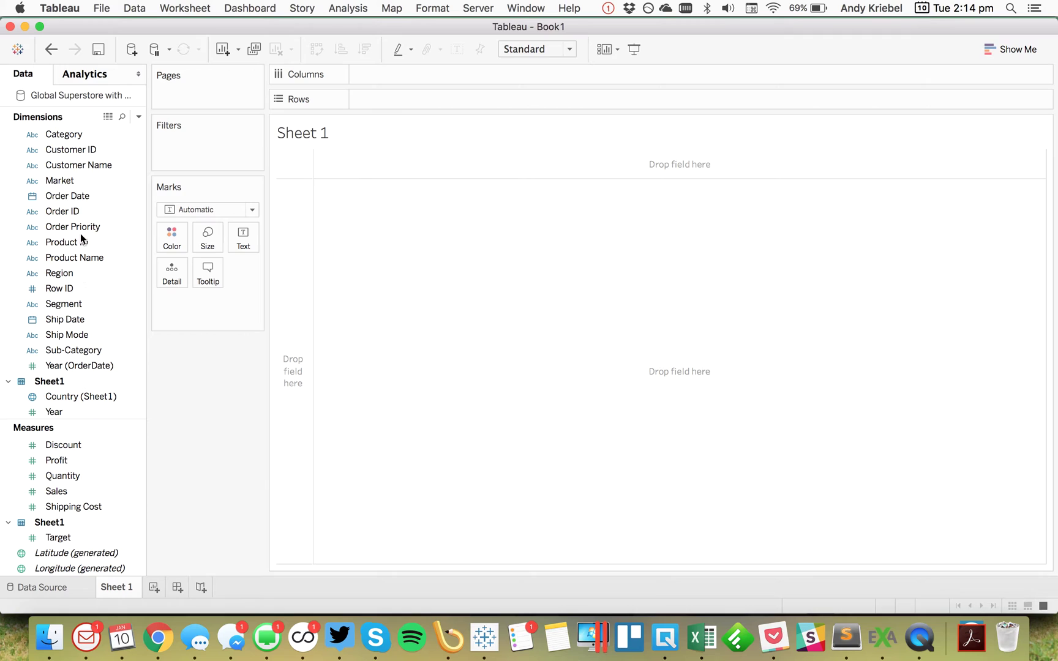
{"action": "scroll", "coordinate": [77, 226], "scroll_direction": "up", "scroll_amount": 1}
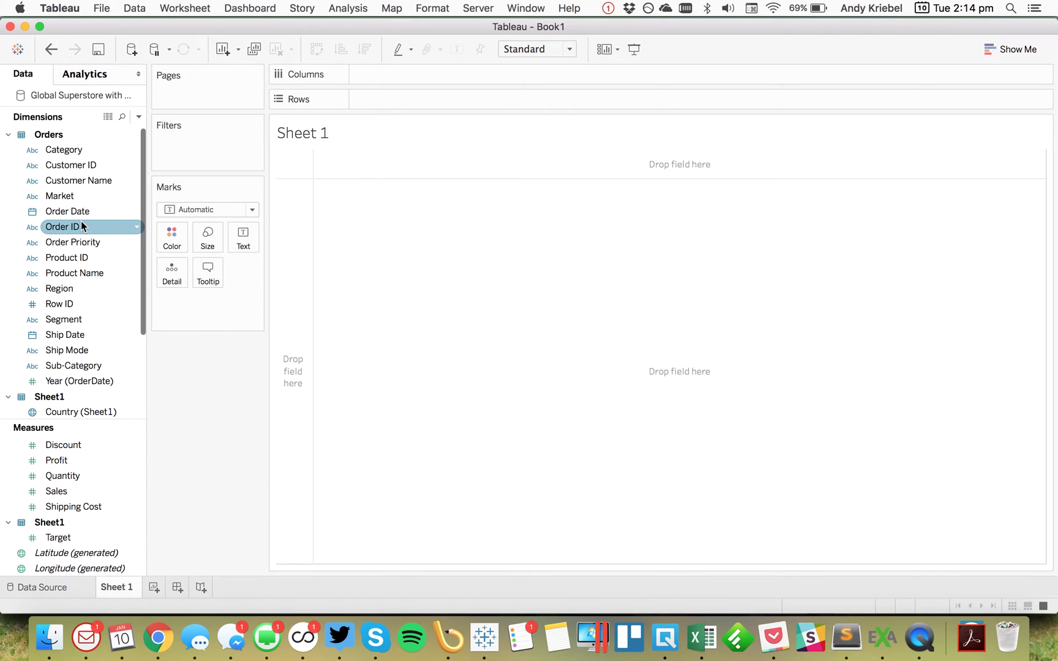
{"action": "scroll", "coordinate": [81, 323], "scroll_direction": "down", "scroll_amount": 5}
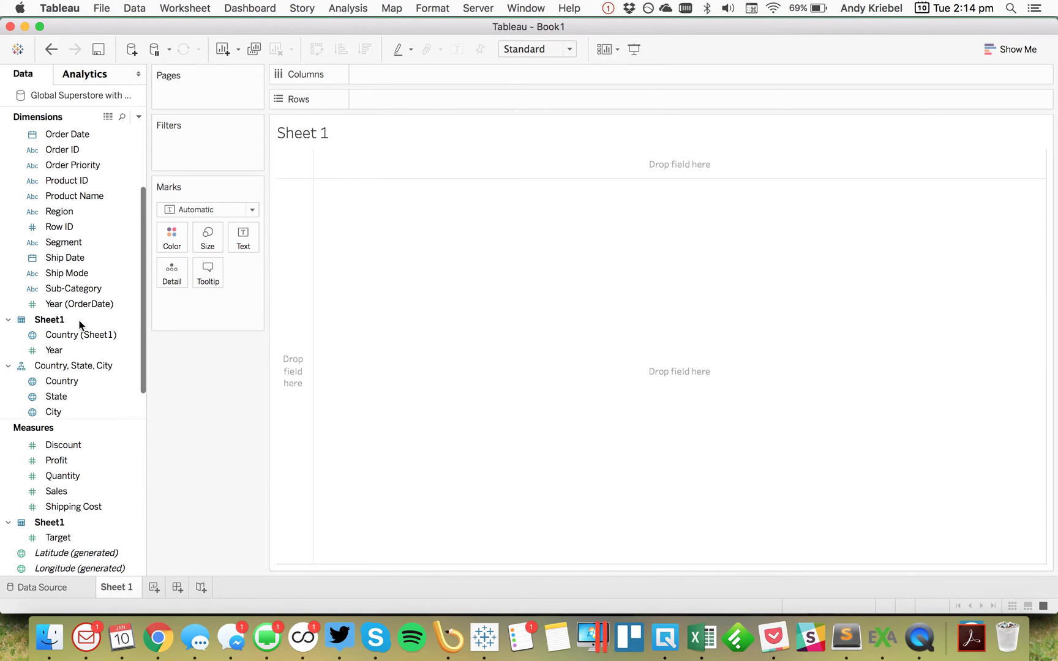
{"action": "left_click", "coordinate": [60, 385]}
{"action": "double_click", "coordinate": [60, 383]}
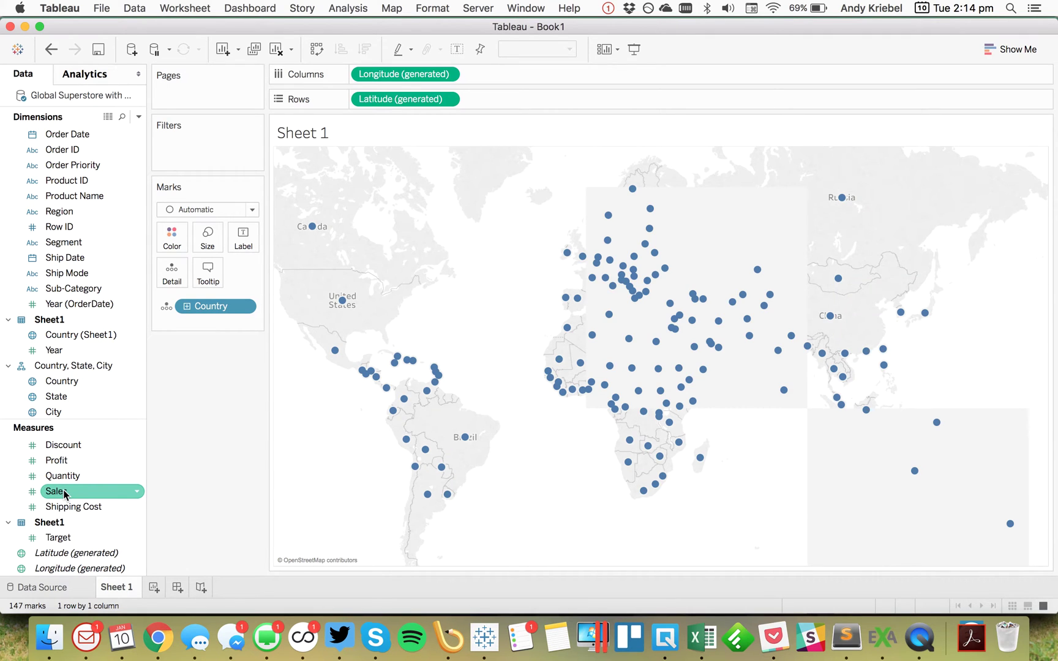
Step: Colour the countries by SUM(Sales) and change the mark type to Circle
{"action": "mouse_move", "coordinate": [64, 493]}
{"action": "left_mouse_down"}
{"action": "mouse_move", "coordinate": [142, 259]}
{"action": "mouse_move", "coordinate": [171, 237]}
{"action": "mouse_move", "coordinate": [227, 462]}
{"action": "left_mouse_up"}
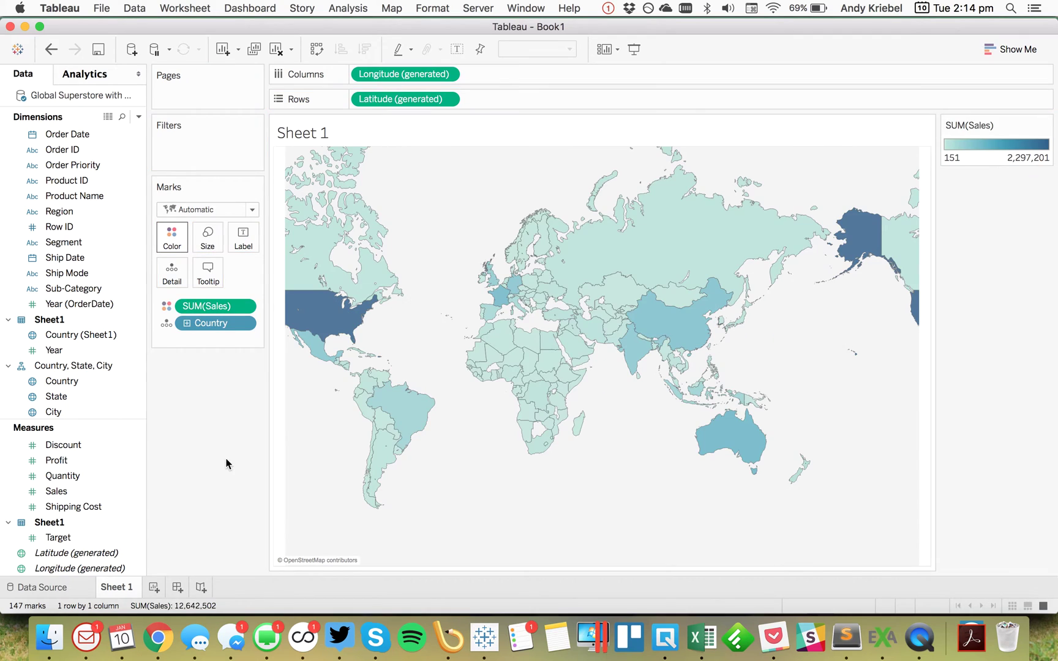
{"action": "left_click", "coordinate": [195, 209]}
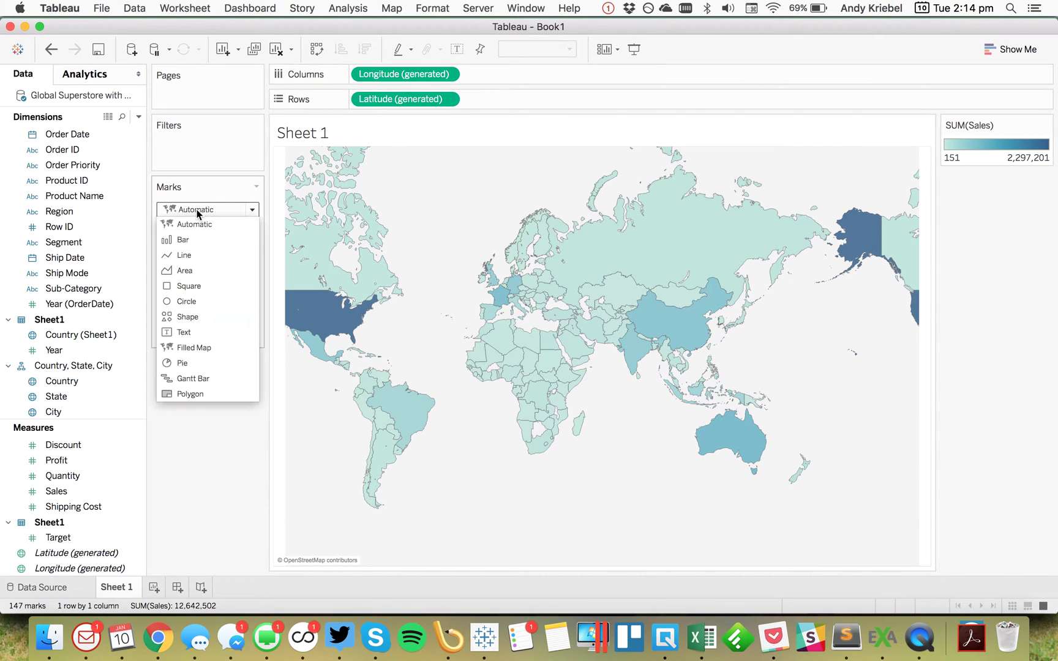
{"action": "left_click", "coordinate": [195, 301]}
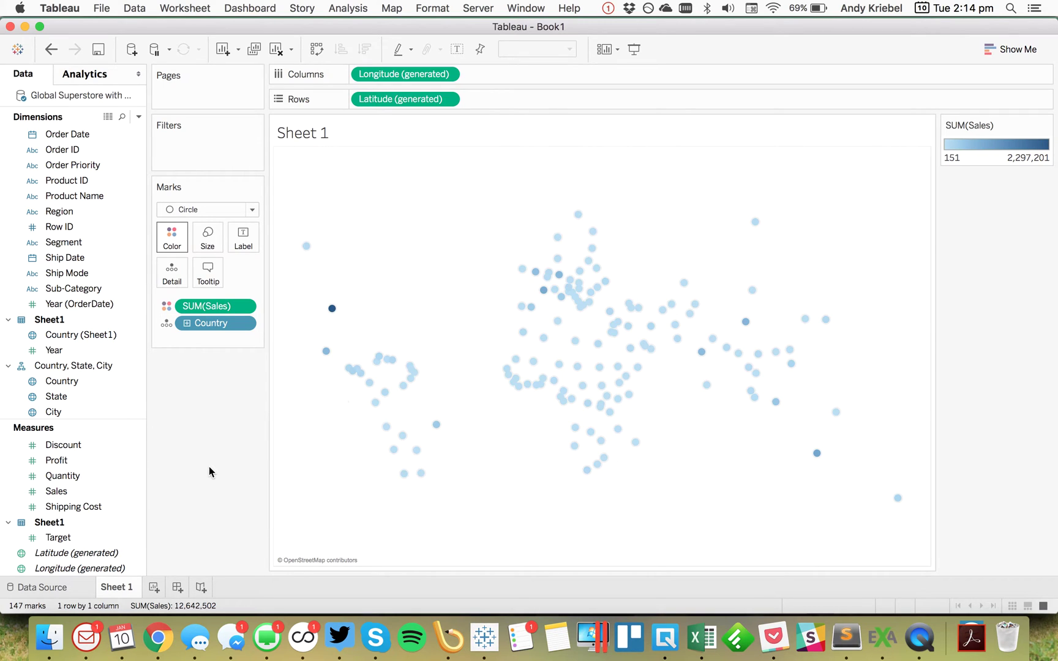
{"action": "left_click", "coordinate": [138, 117]}
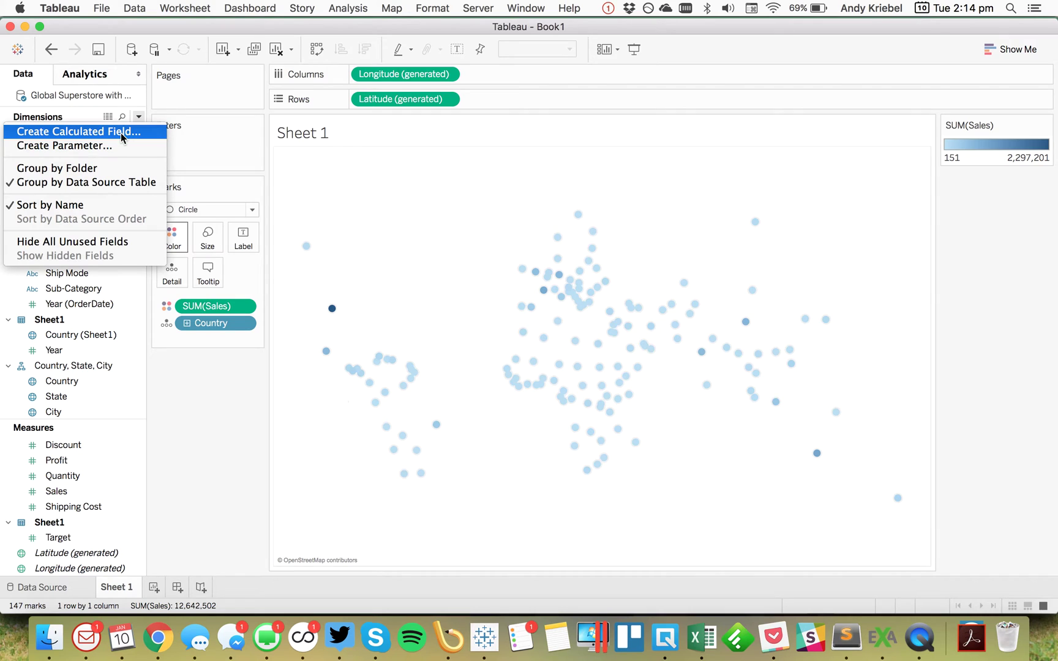
Step: Create a new calculated field named 'Variance to Target'
{"action": "left_click", "coordinate": [121, 132]}
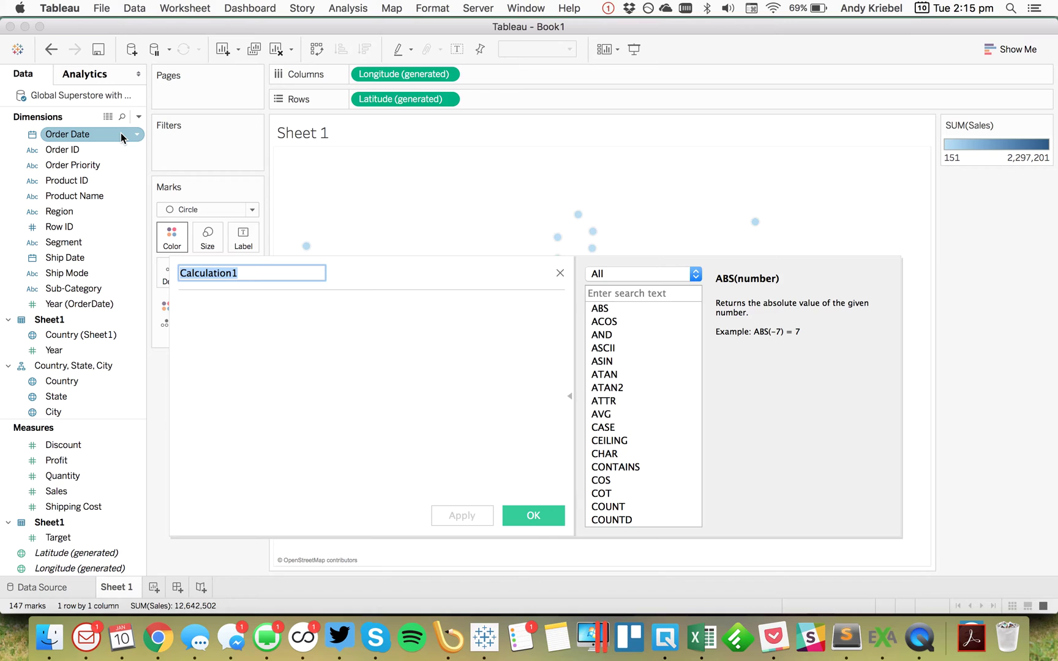
{"action": "type", "text": "Variance to t"}
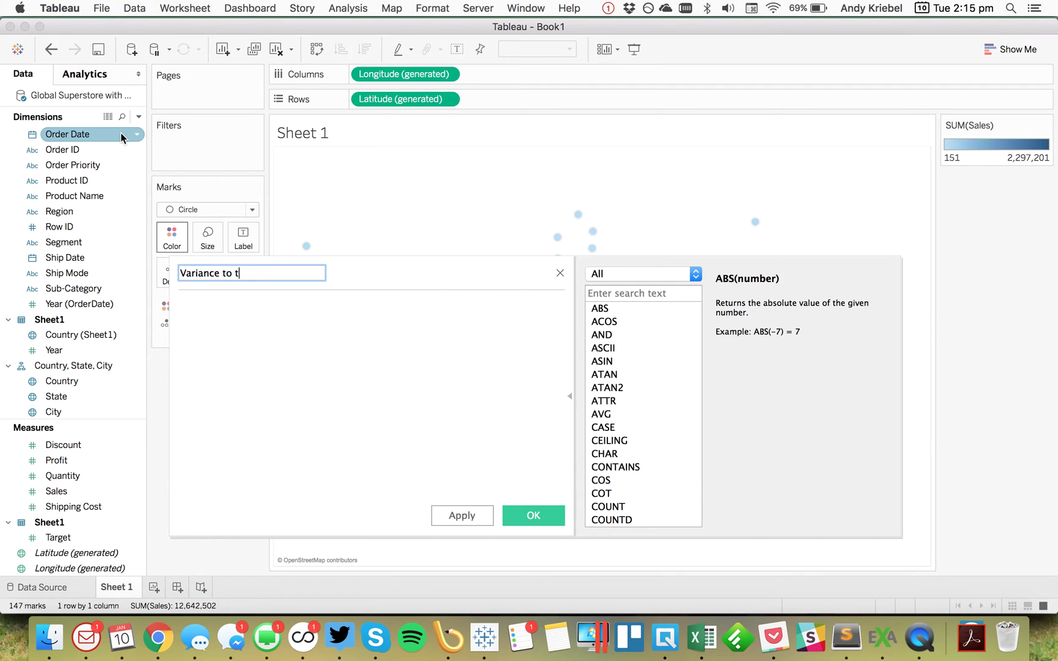
{"action": "type", "text": "arget"}
{"action": "key", "text": "BackSpace"}
{"action": "key", "text": "BackSpace"}
{"action": "key", "text": "BackSpace"}
{"action": "key", "text": "BackSpace"}
{"action": "key", "text": "BackSpace"}
{"action": "key", "text": "BackSpace"}
{"action": "type", "text": "Target"}
{"action": "key", "text": "Tab"}
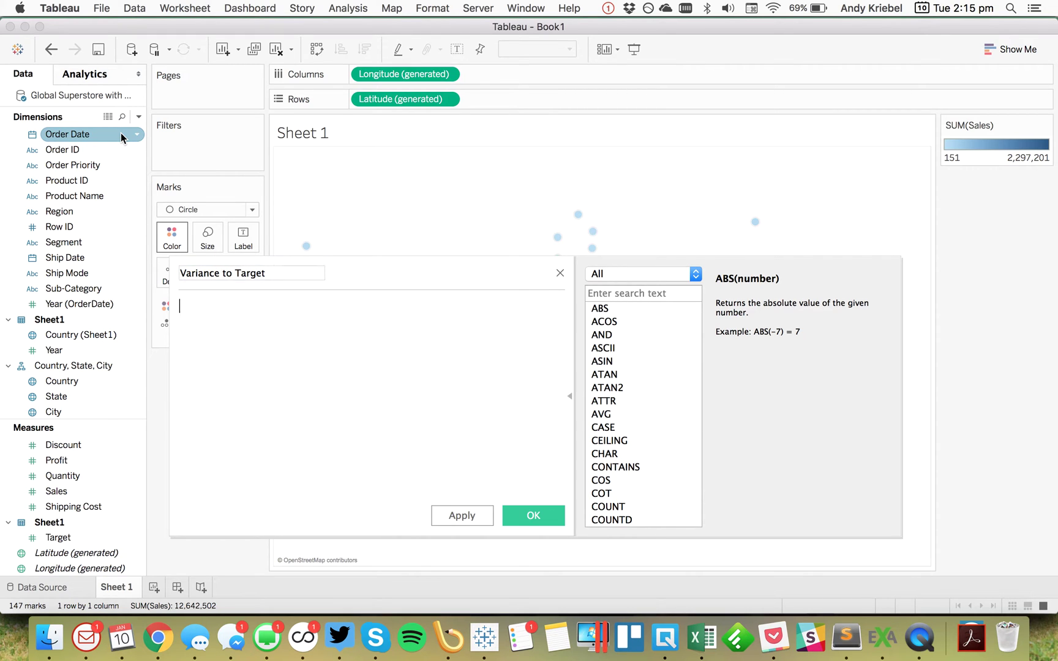
Step: Enter the formula SUM([Sales])/AVG([Target]) and bring the Excel targets workbook forward
{"action": "type", "text": "sum"}
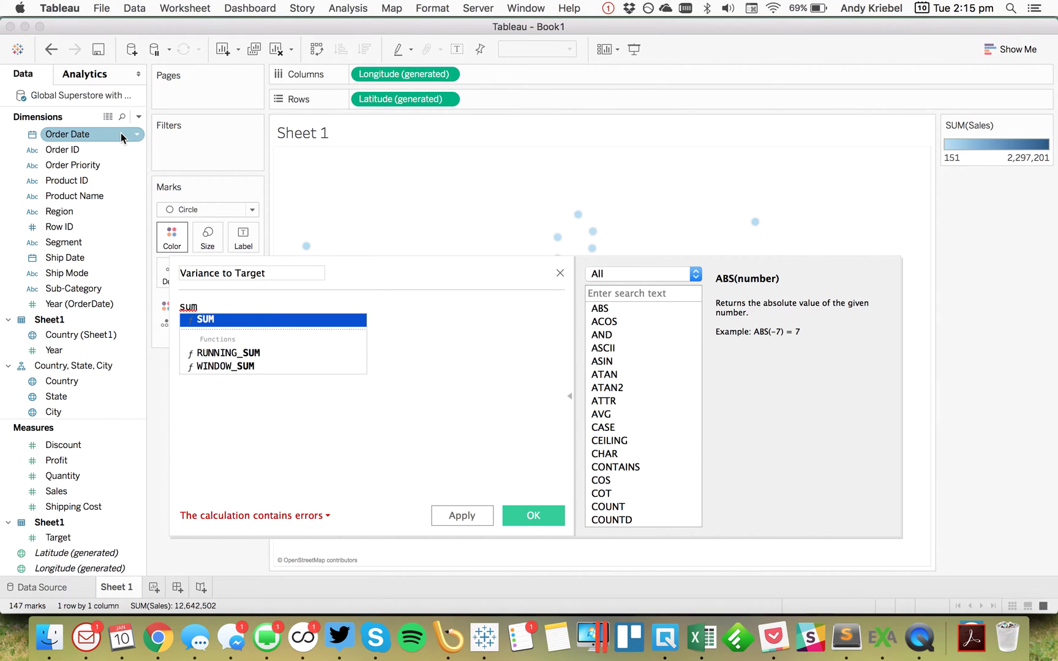
{"action": "key", "text": "Return"}
{"action": "type", "text": "s"}
{"action": "key", "text": "Return"}
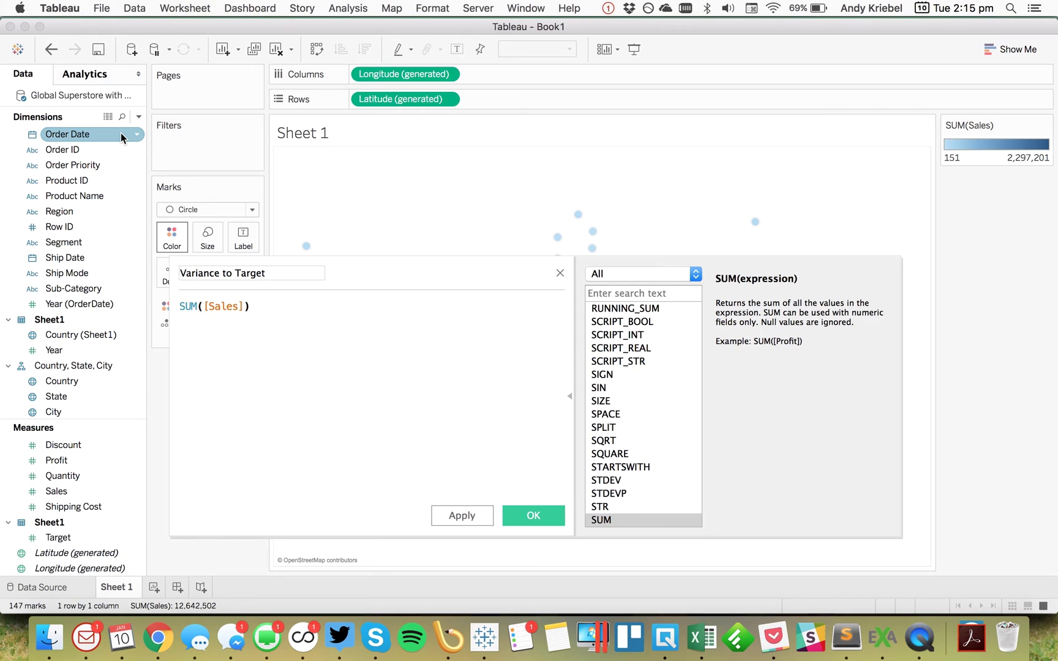
{"action": "type", "text": "/avg"}
{"action": "key", "text": "Return"}
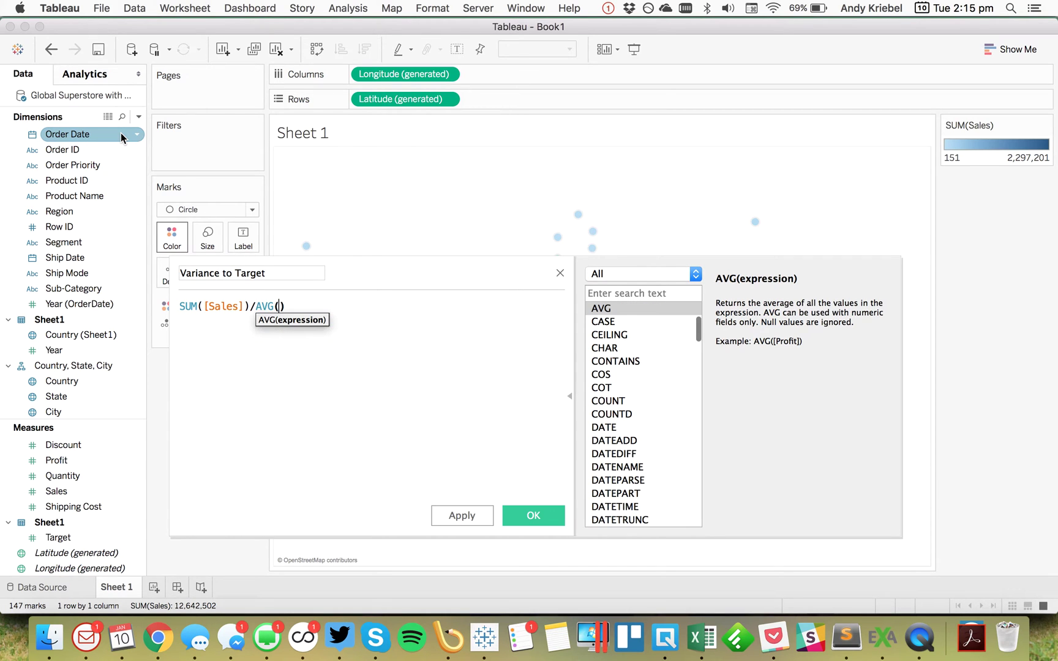
{"action": "type", "text": "tar"}
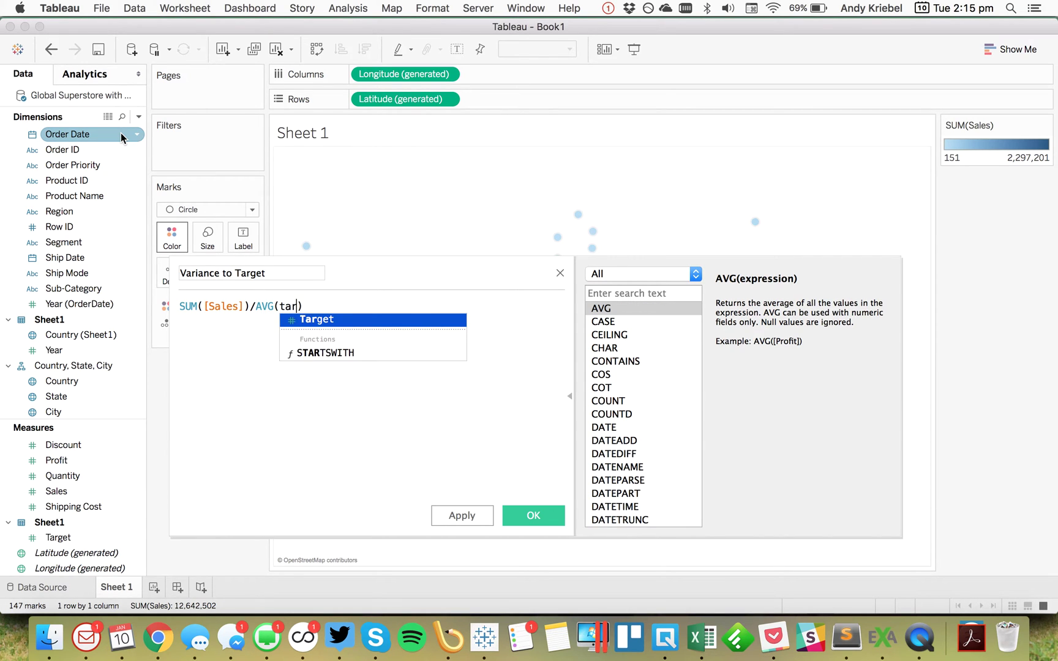
{"action": "key", "text": "Return"}
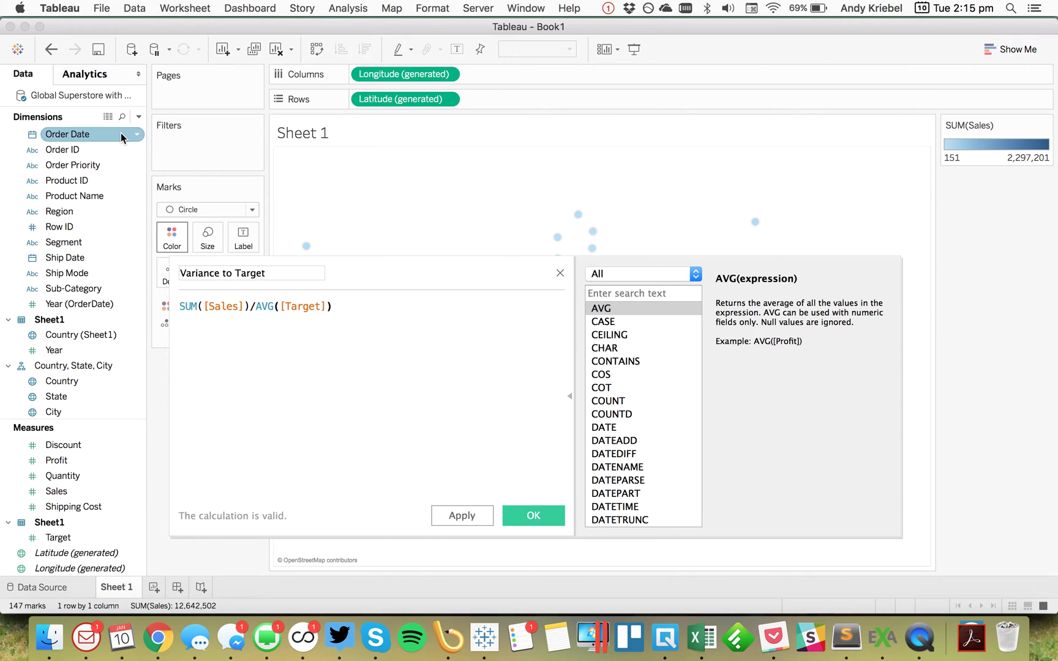
{"action": "key", "text": "super+Tab"}
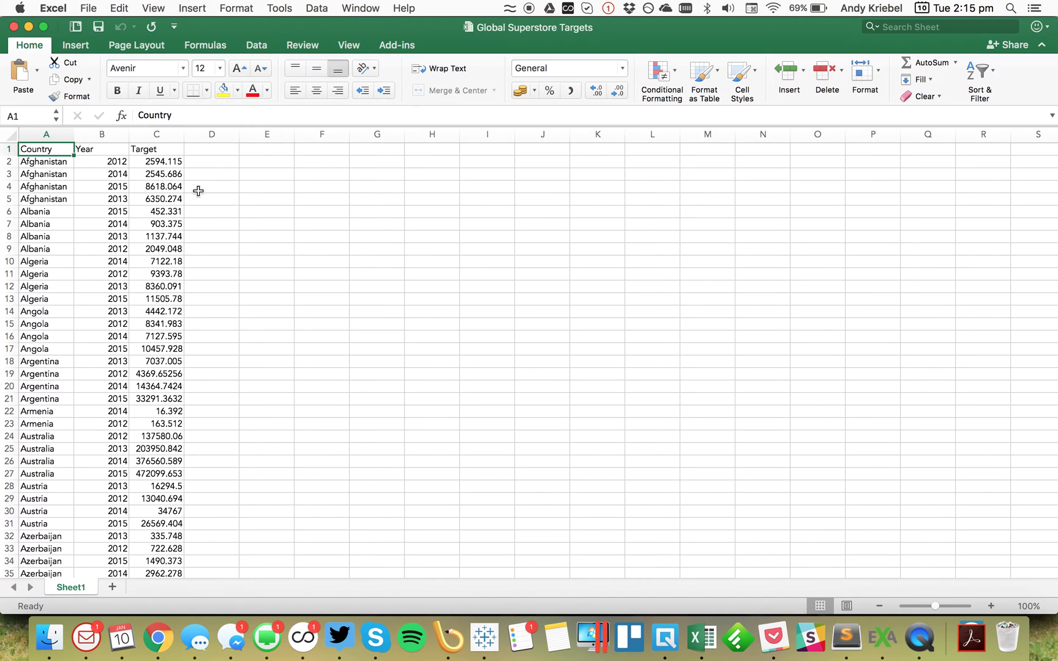
Step: Check row 2's Country, Year and Target (Afghanistan, 2012, 2594.115), then return to Tableau
{"action": "left_click", "coordinate": [113, 162]}
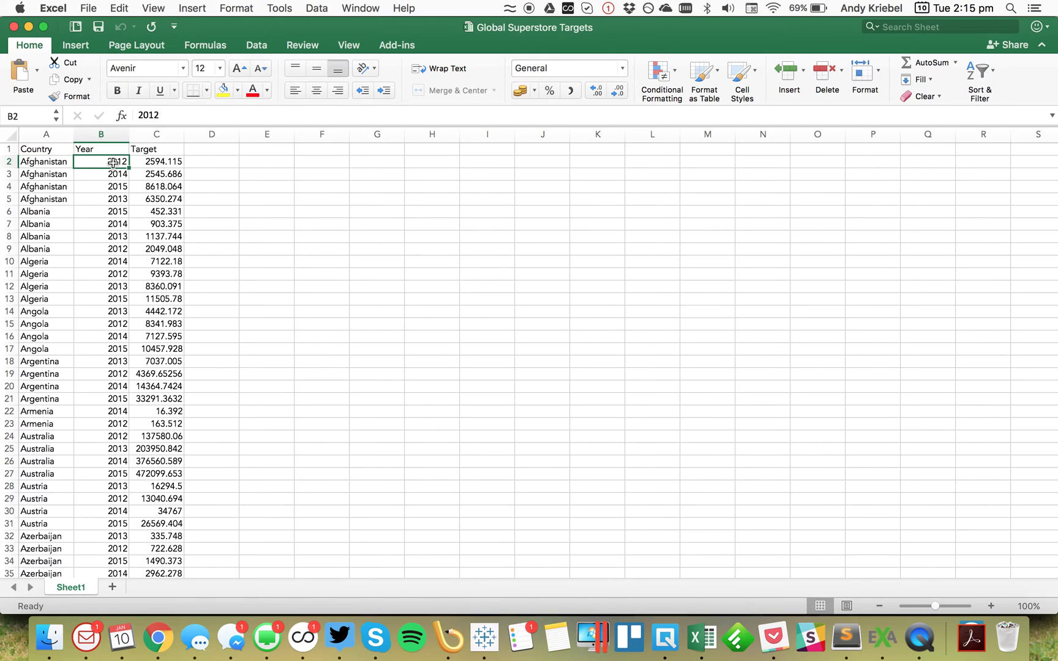
{"action": "left_click", "coordinate": [157, 163]}
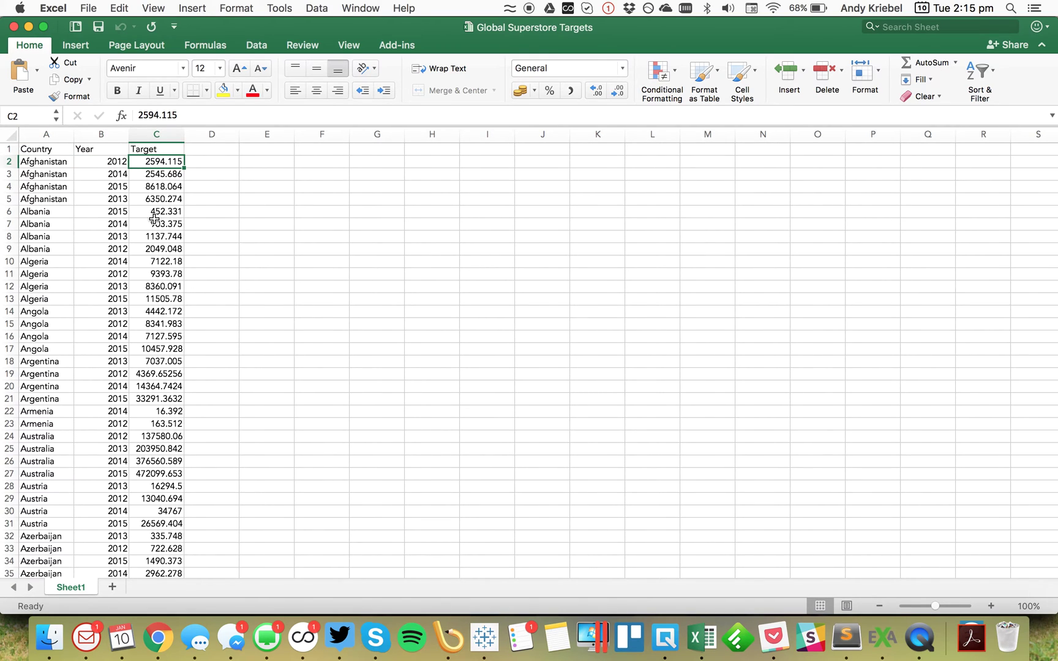
{"action": "left_click", "coordinate": [47, 161]}
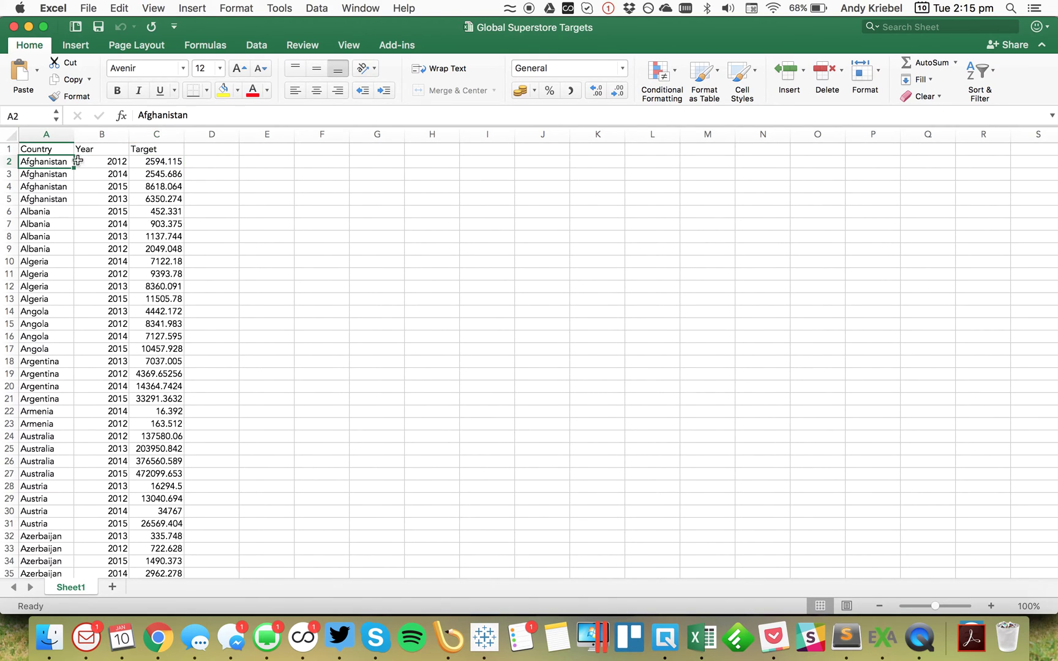
{"action": "left_click", "coordinate": [96, 161]}
{"action": "key", "text": "super+Tab"}
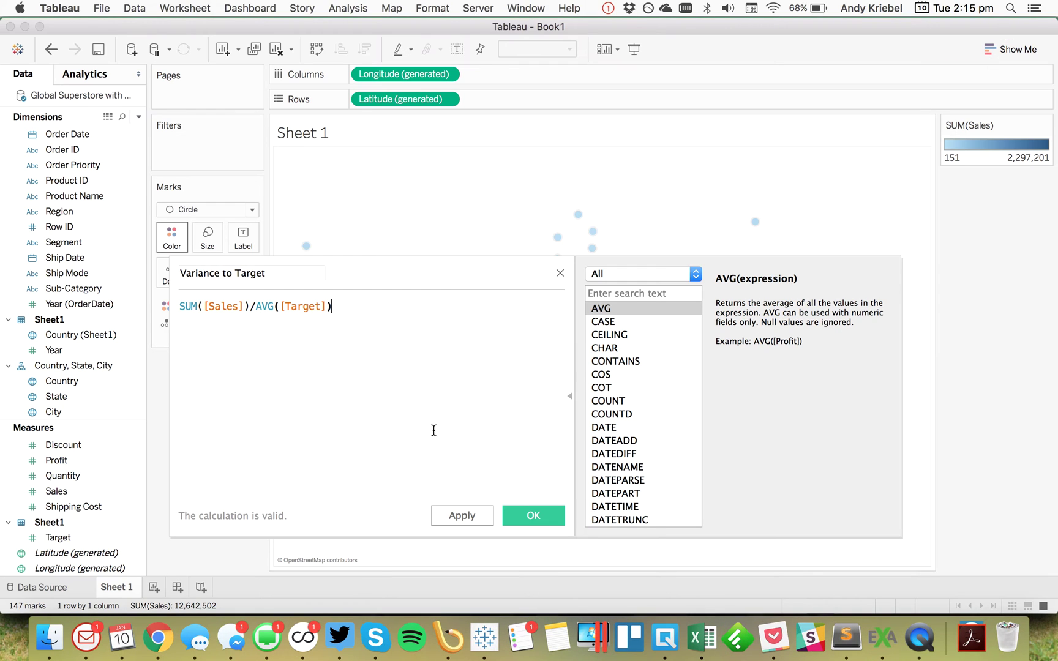
Step: Save Variance to Target, then inspect the joined rows sorted by Target, checking the 131.12 values
{"action": "left_click", "coordinate": [523, 518]}
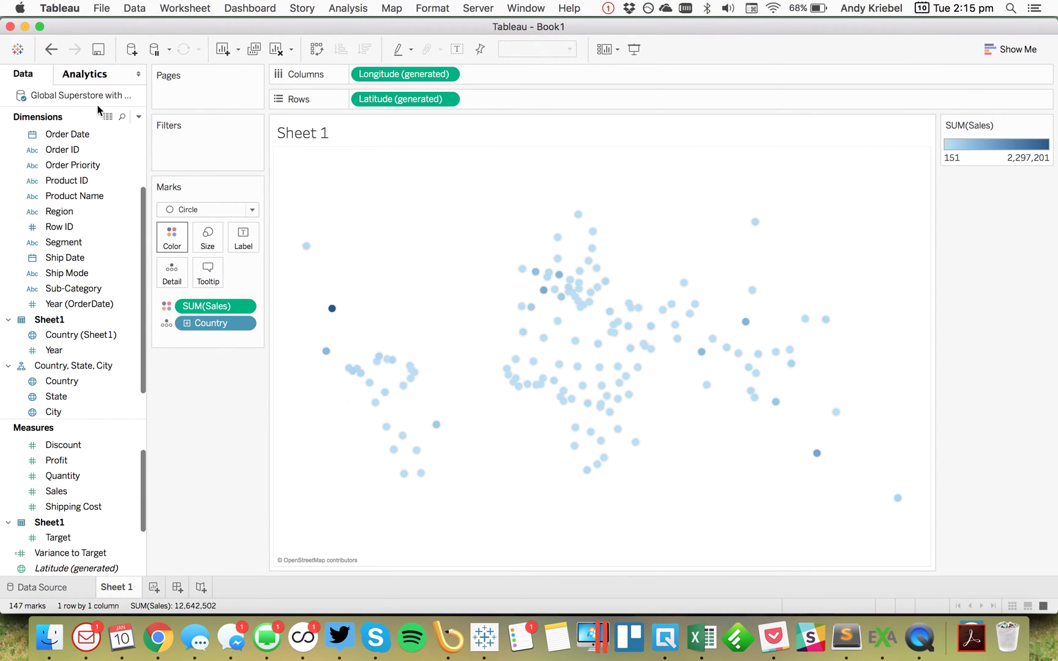
{"action": "left_click", "coordinate": [107, 116]}
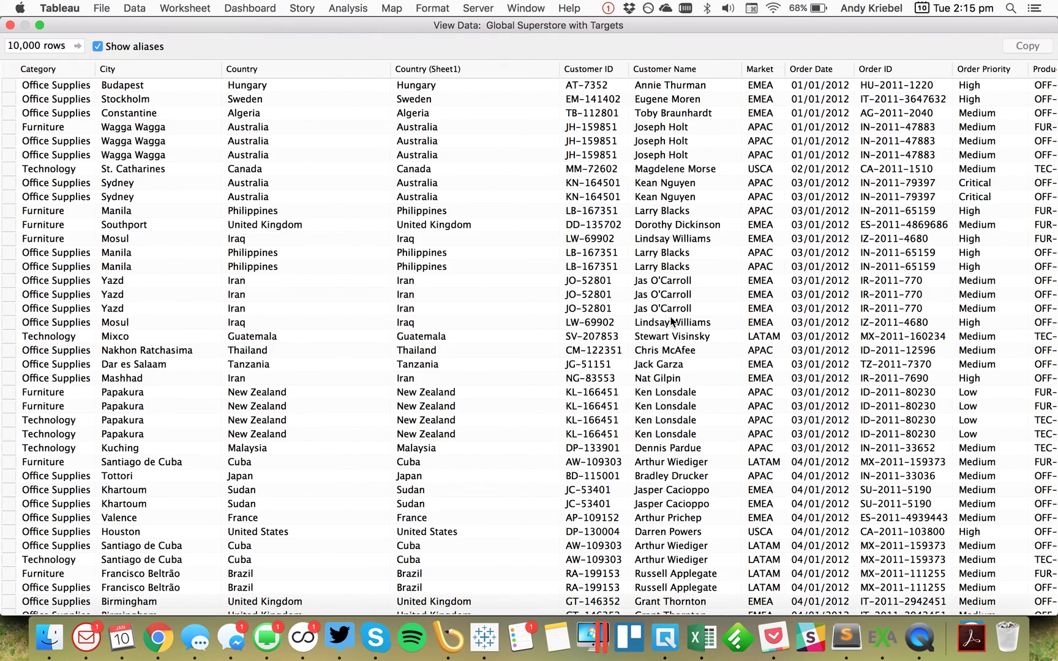
{"action": "scroll", "coordinate": [672, 321], "scroll_direction": "right", "scroll_amount": 15}
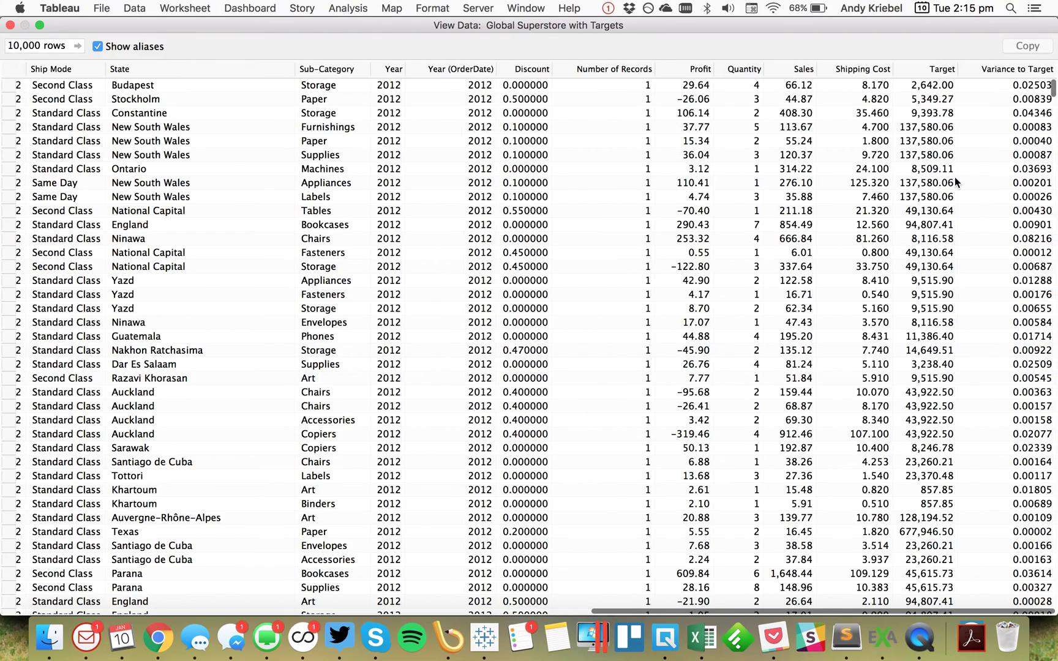
{"action": "left_click", "coordinate": [928, 71]}
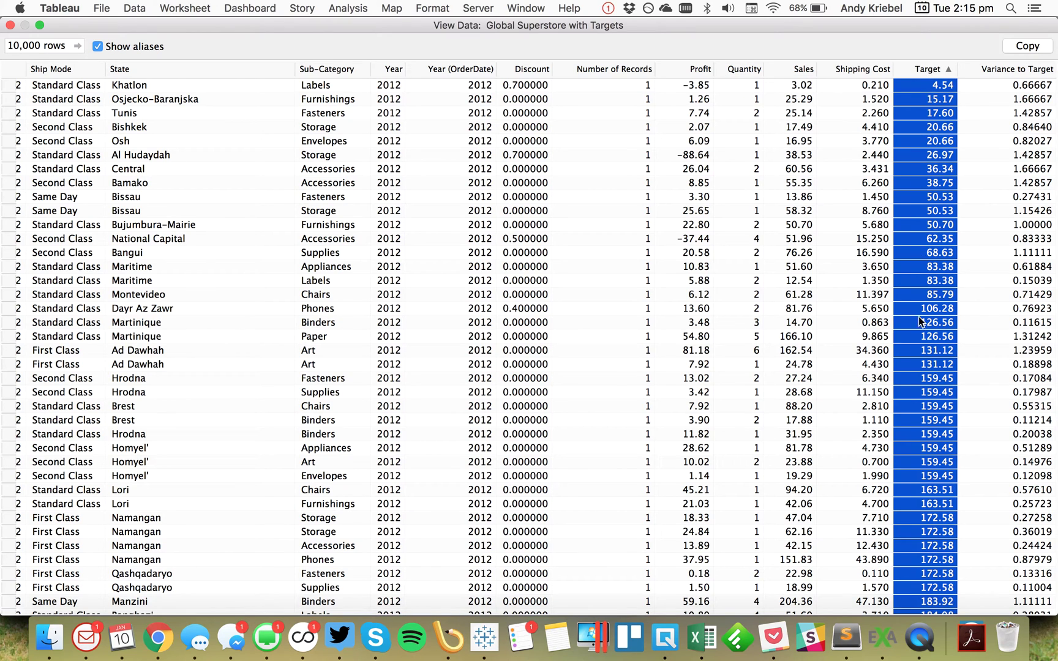
{"action": "left_click", "coordinate": [920, 347]}
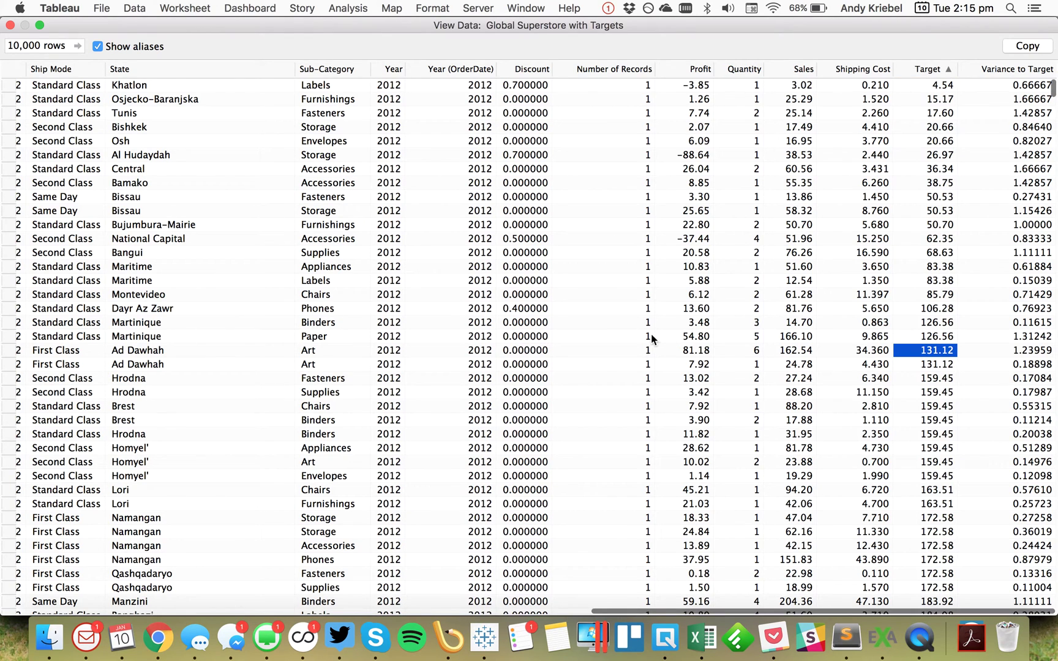
{"action": "key", "text": "shift+Down"}
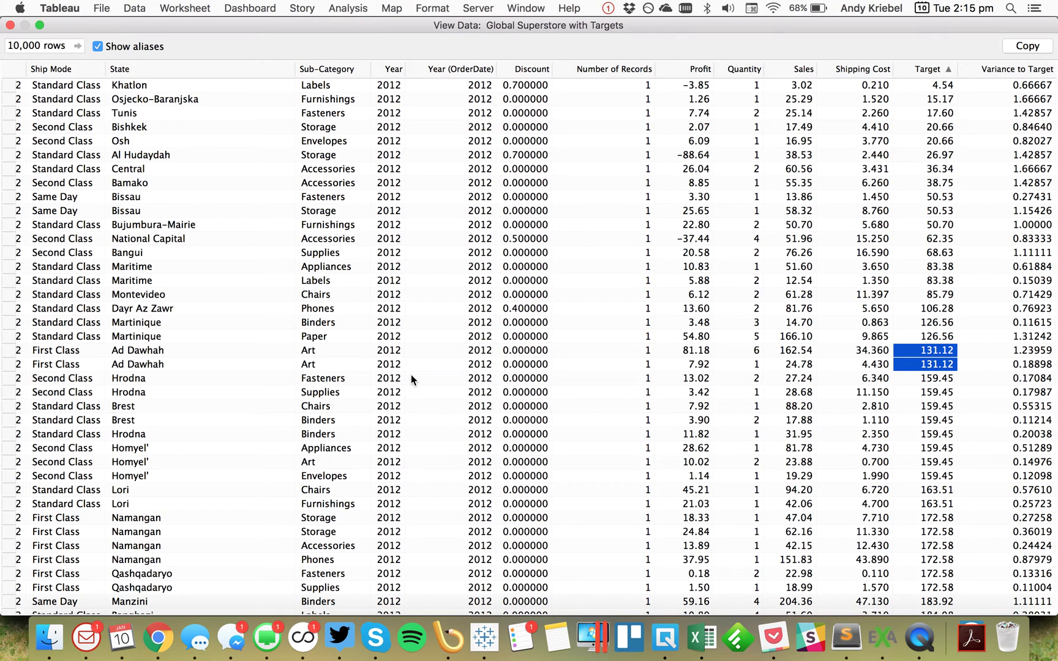
{"action": "left_click", "coordinate": [10, 25]}
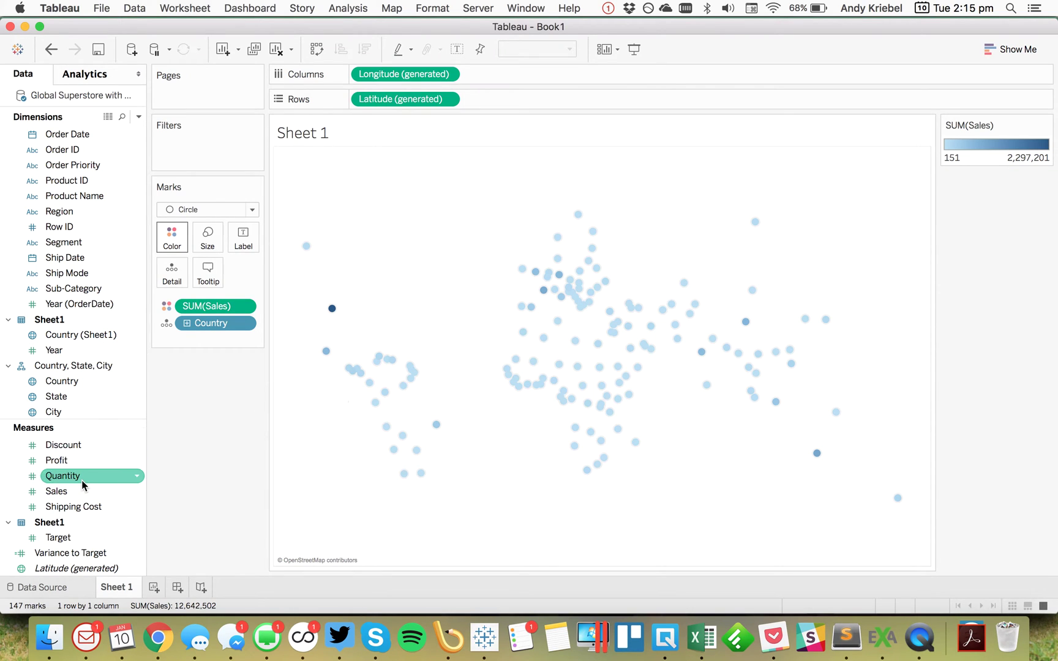
Step: Colour the map circles by Variance to Target using the Orange-Blue Diverging palette
{"action": "left_click_drag", "start_coordinate": [70, 554], "coordinate": [208, 306]}
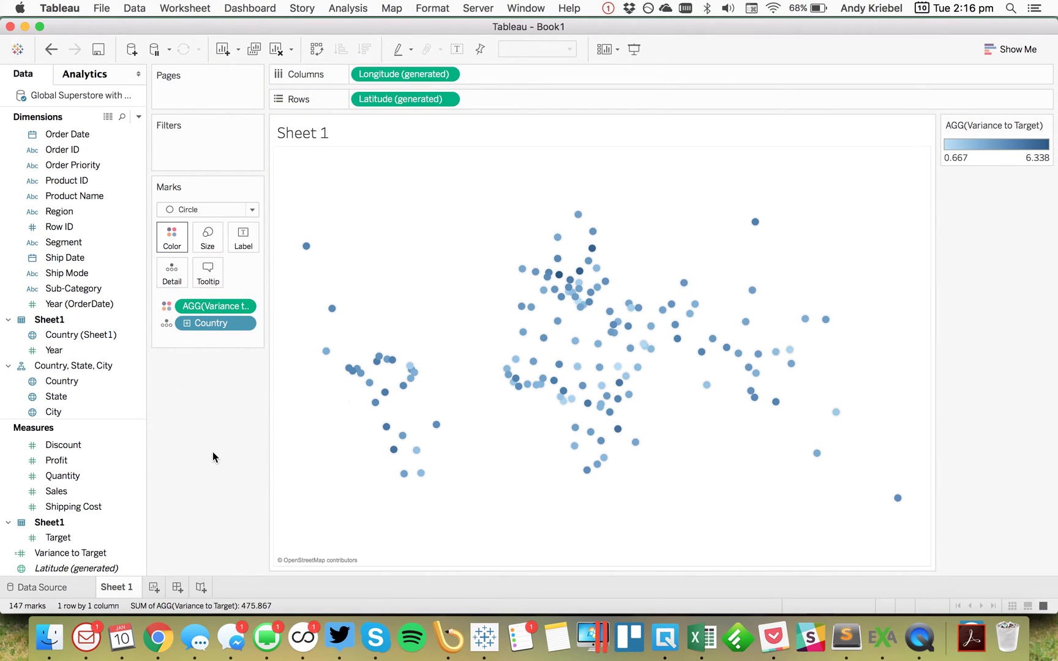
{"action": "left_click", "coordinate": [71, 552]}
{"action": "right_click", "coordinate": [71, 553]}
{"action": "mouse_move", "coordinate": [135, 463]}
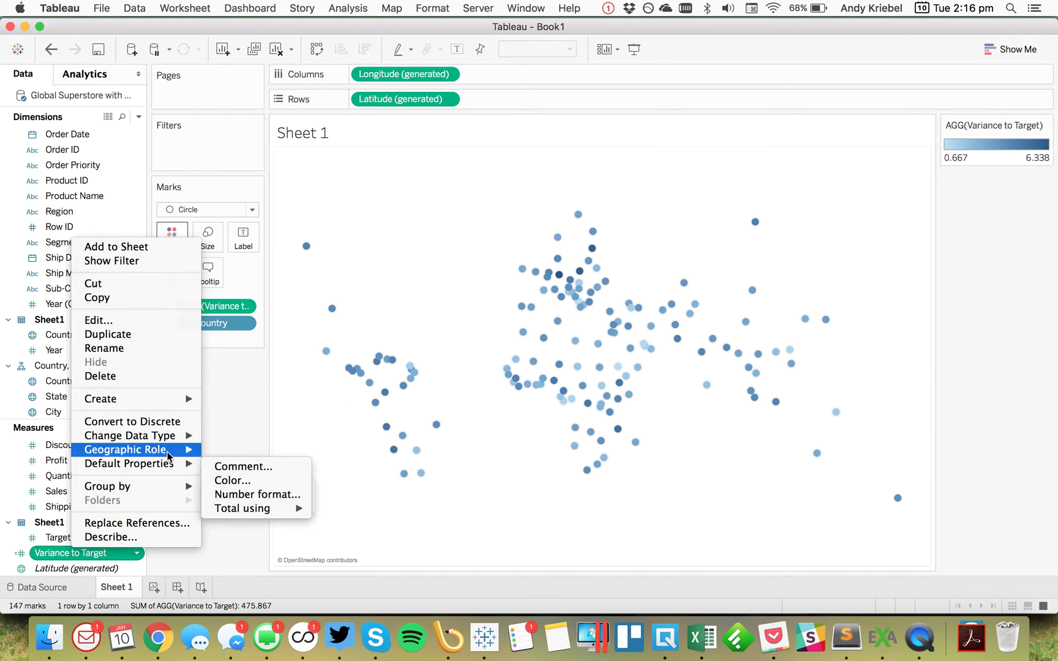
{"action": "left_click", "coordinate": [247, 480]}
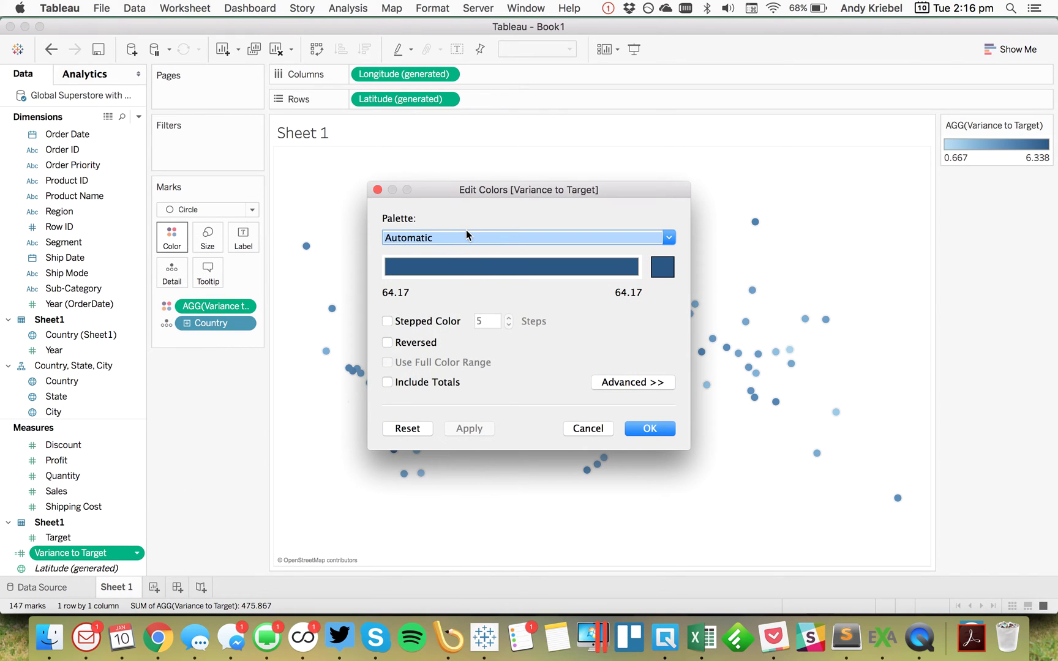
{"action": "left_click", "coordinate": [468, 237]}
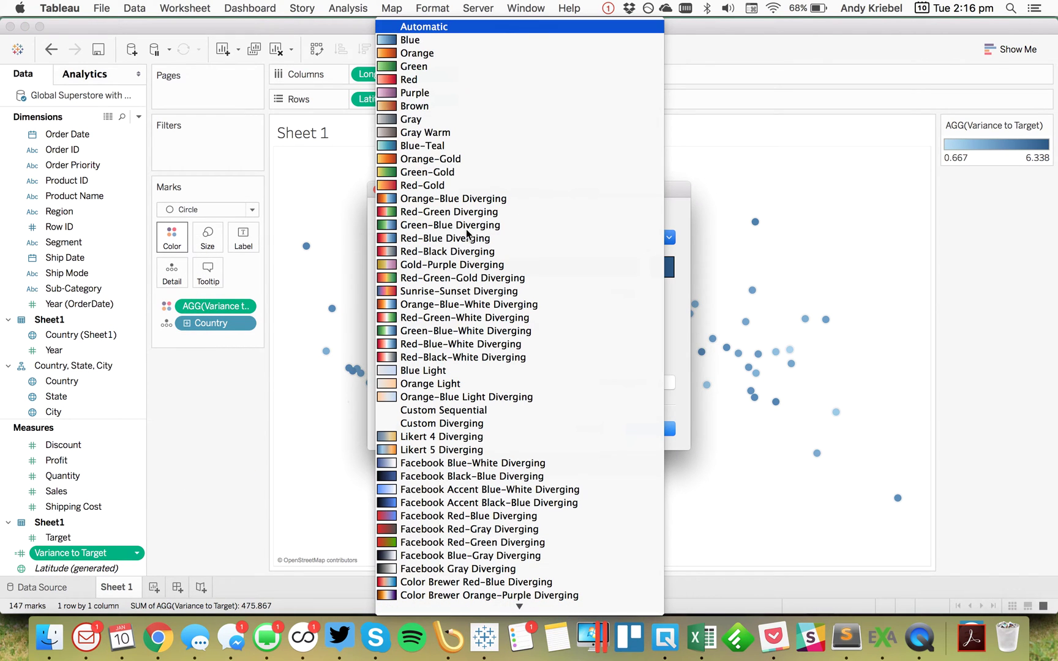
{"action": "left_click", "coordinate": [472, 198]}
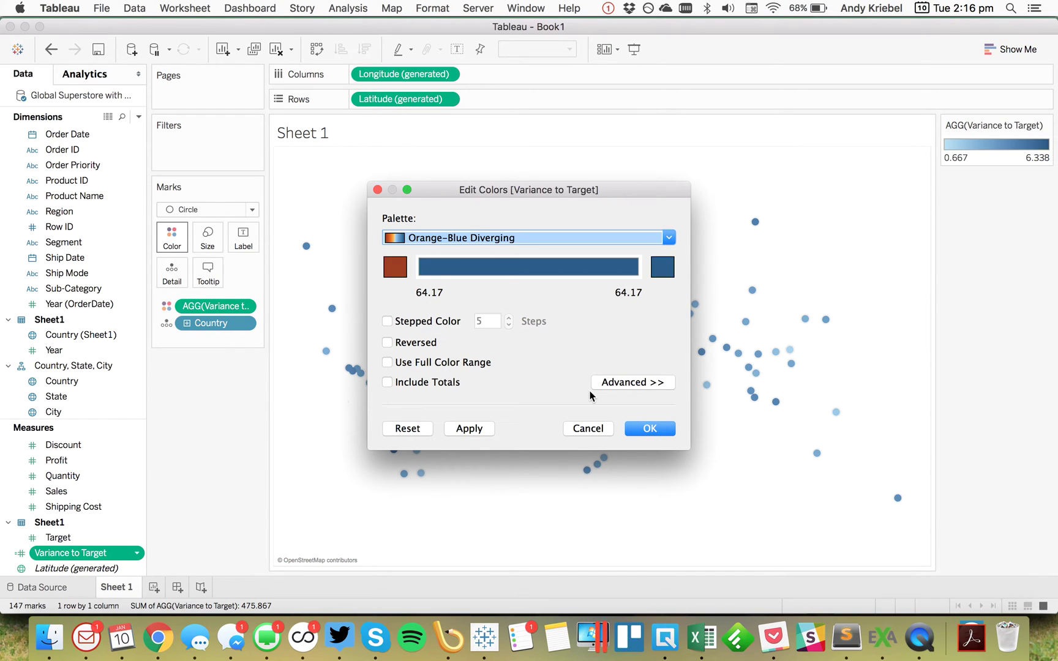
Step: Centre the diverging colours at 1 and apply them to the map
{"action": "left_click", "coordinate": [610, 384]}
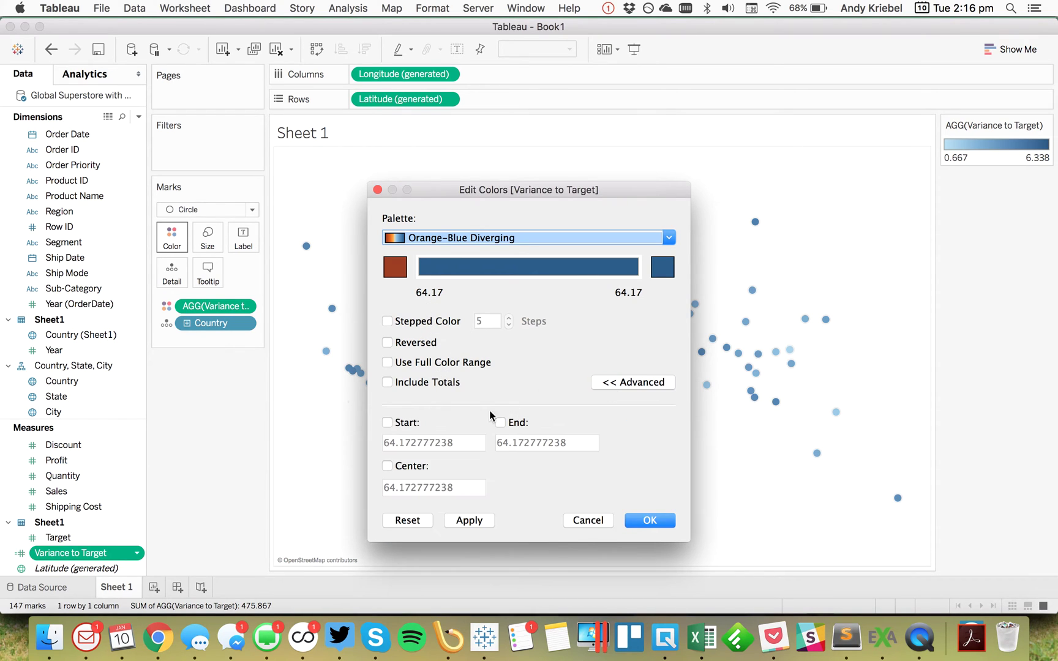
{"action": "left_click", "coordinate": [395, 467]}
{"action": "left_click_drag", "start_coordinate": [464, 488], "coordinate": [358, 491]}
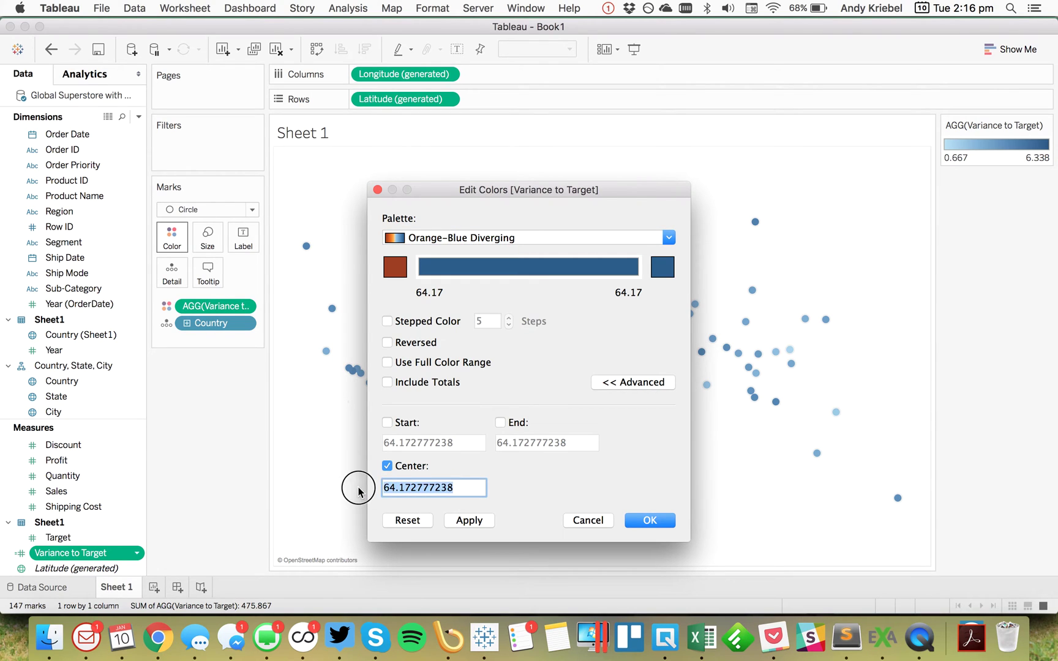
{"action": "type", "text": "1"}
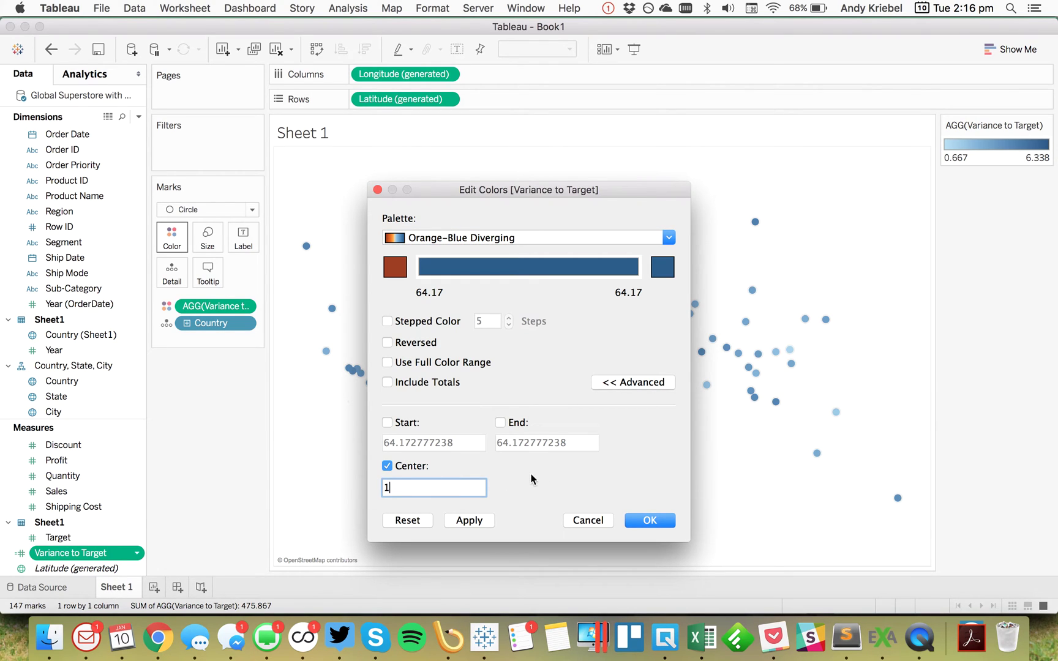
{"action": "left_click", "coordinate": [644, 519]}
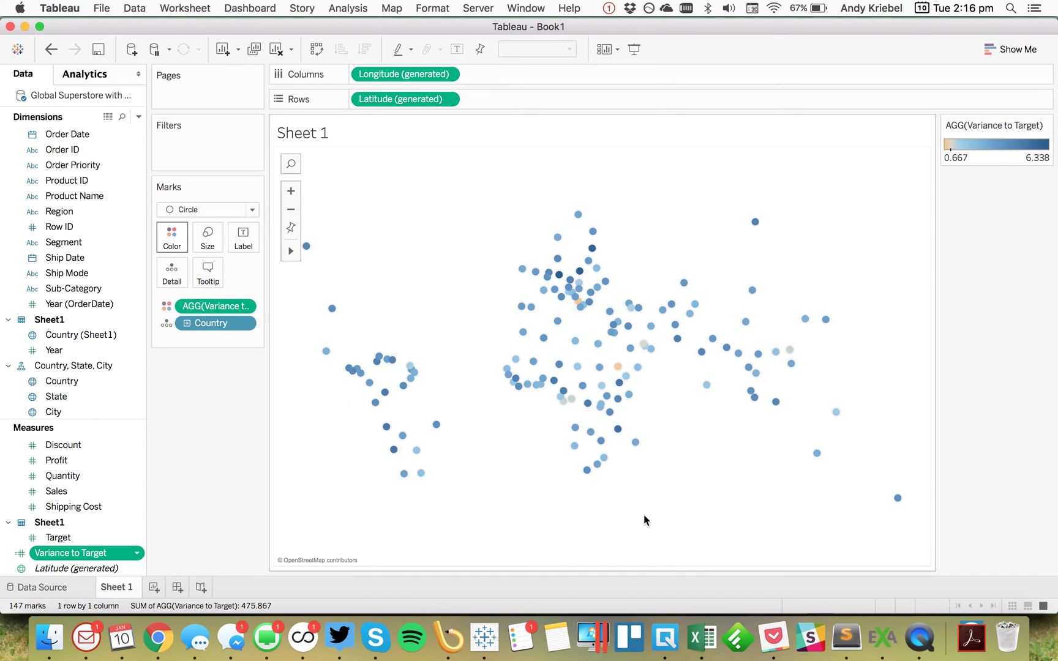
{"action": "mouse_move", "coordinate": [618, 368]}
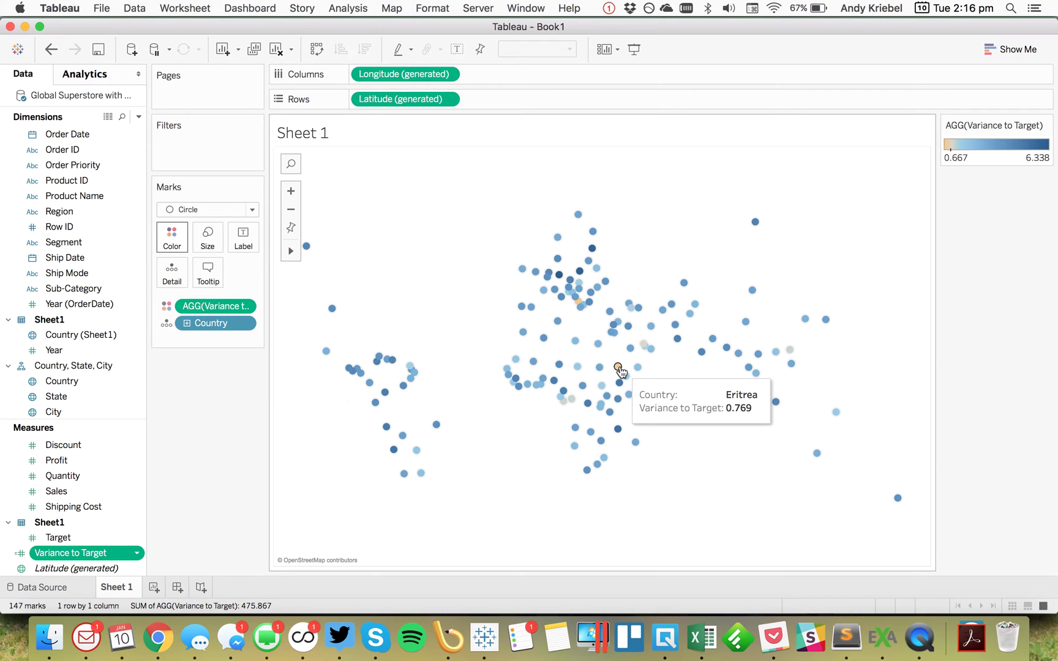
{"action": "left_click", "coordinate": [196, 455]}
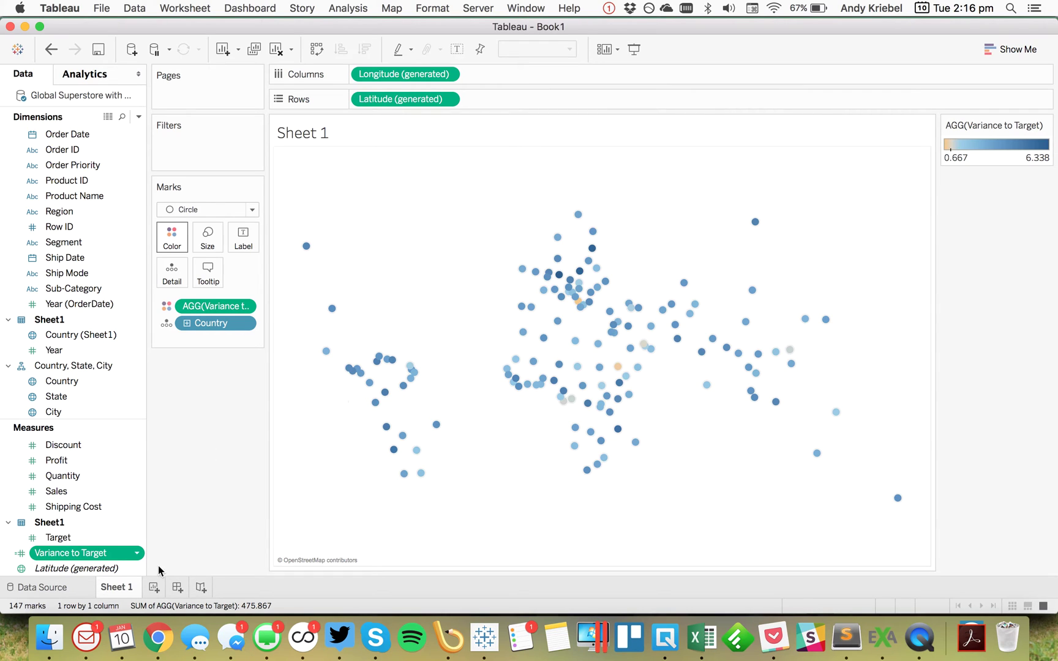
Step: On a new worksheet, plot SUM(Sales) bars for each Country
{"action": "left_click", "coordinate": [154, 587]}
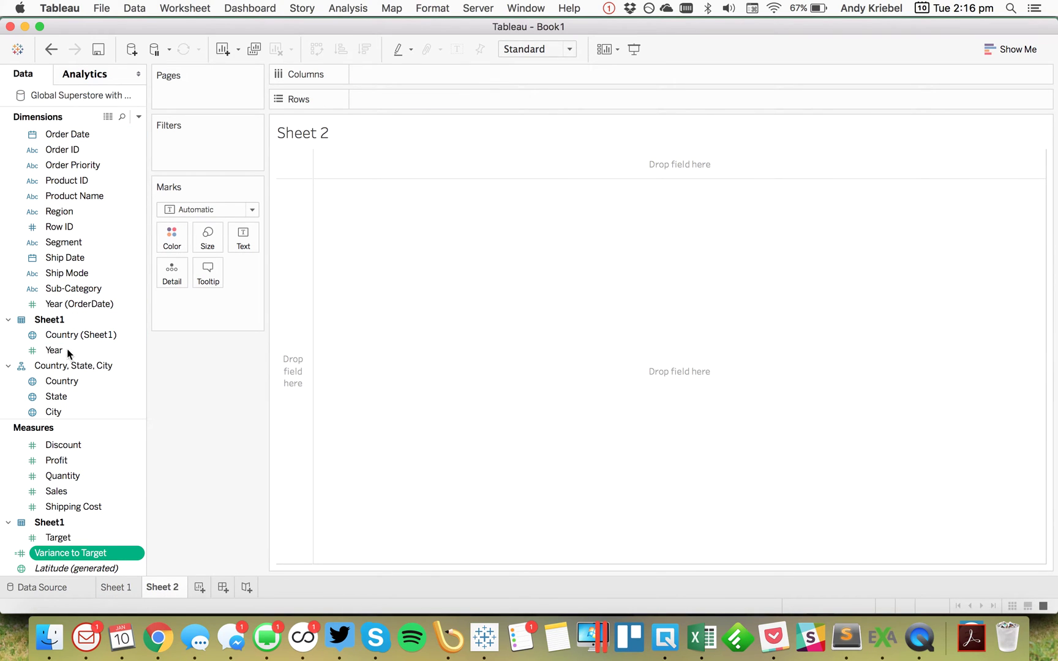
{"action": "left_click_drag", "start_coordinate": [62, 383], "coordinate": [279, 372]}
{"action": "left_click_drag", "start_coordinate": [71, 483], "coordinate": [434, 80]}
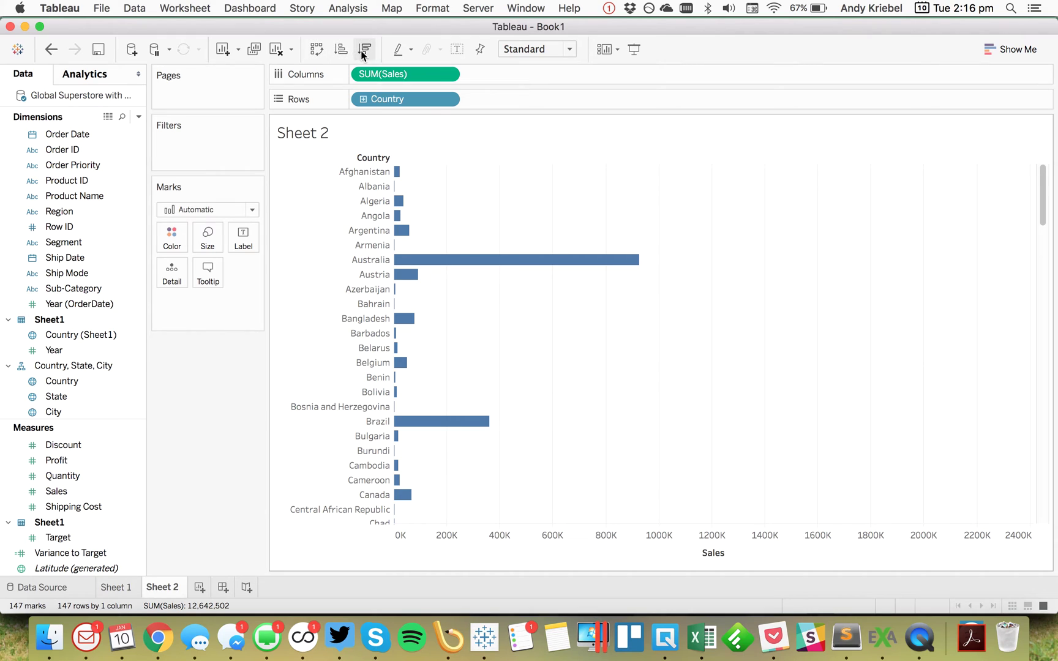
Step: Sort Country in descending order by the Variance to Target field
{"action": "left_click", "coordinate": [447, 100]}
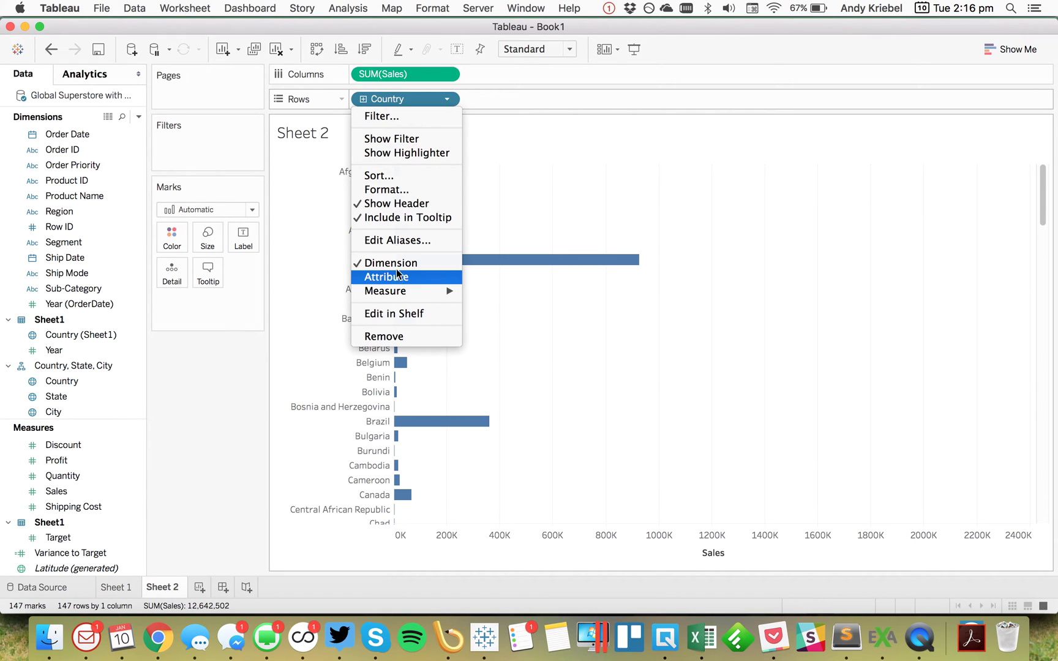
{"action": "left_click", "coordinate": [379, 175]}
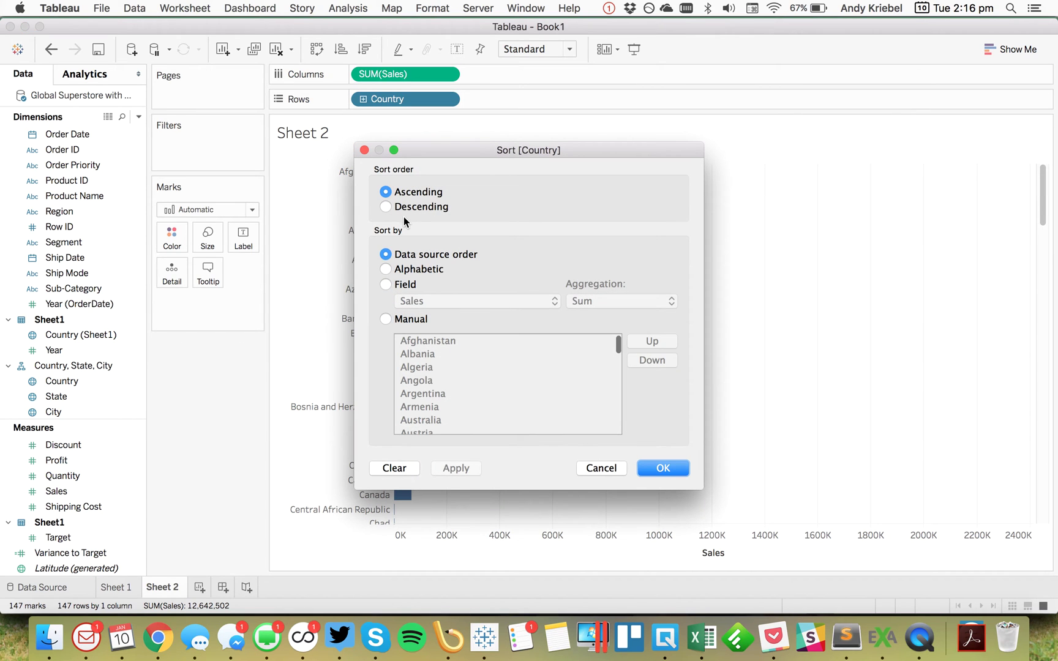
{"action": "left_click", "coordinate": [385, 206]}
{"action": "left_click", "coordinate": [407, 285]}
{"action": "left_click", "coordinate": [424, 303]}
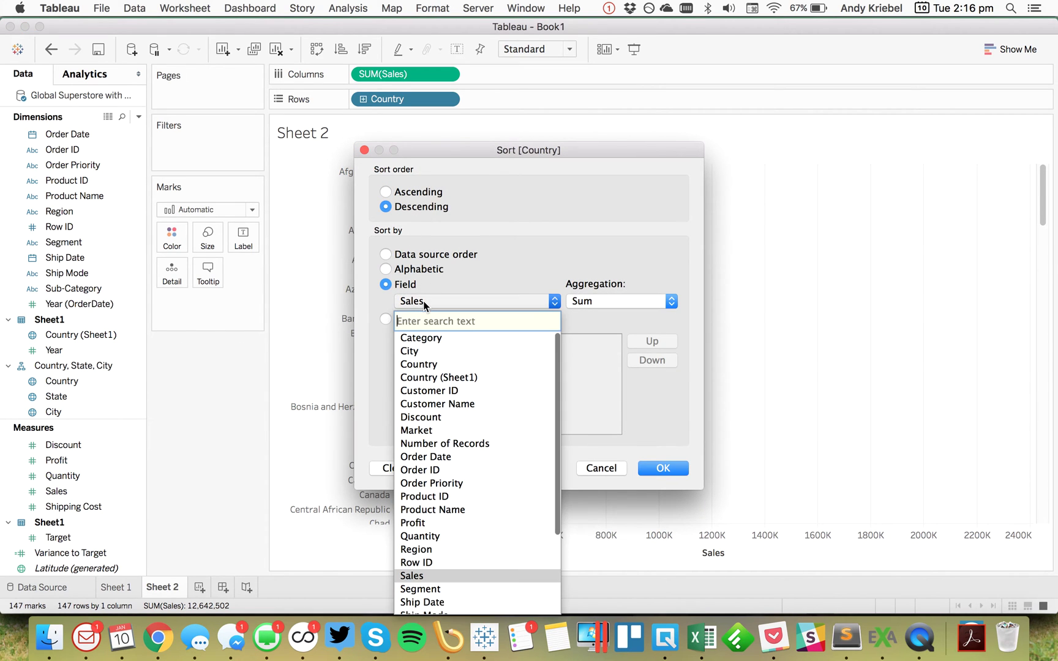
{"action": "scroll", "coordinate": [460, 544], "scroll_direction": "down", "scroll_amount": 5}
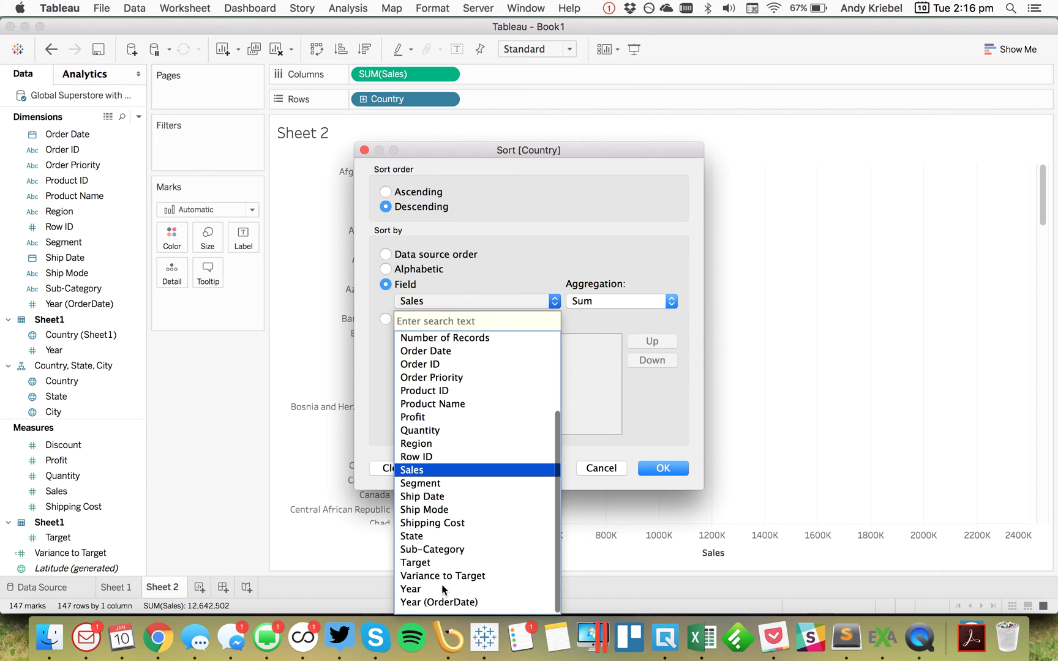
{"action": "left_click", "coordinate": [445, 576]}
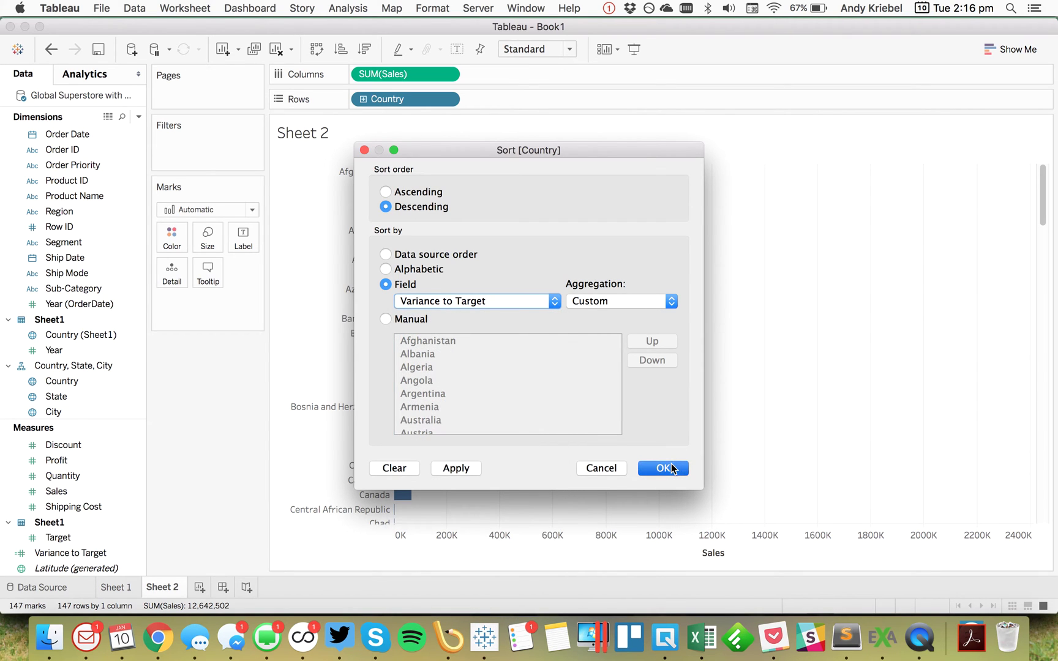
{"action": "left_click", "coordinate": [663, 468]}
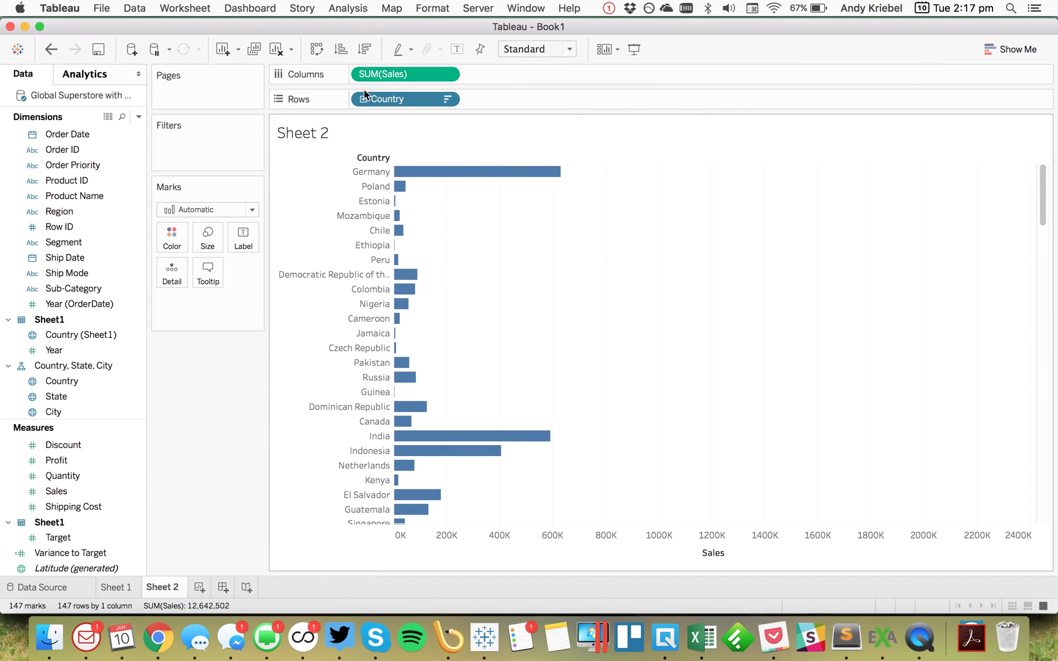
Step: Add Variance to Target bars to Columns beside the Sales bars
{"action": "left_click", "coordinate": [61, 537]}
{"action": "left_click_drag", "start_coordinate": [61, 553], "coordinate": [518, 75]}
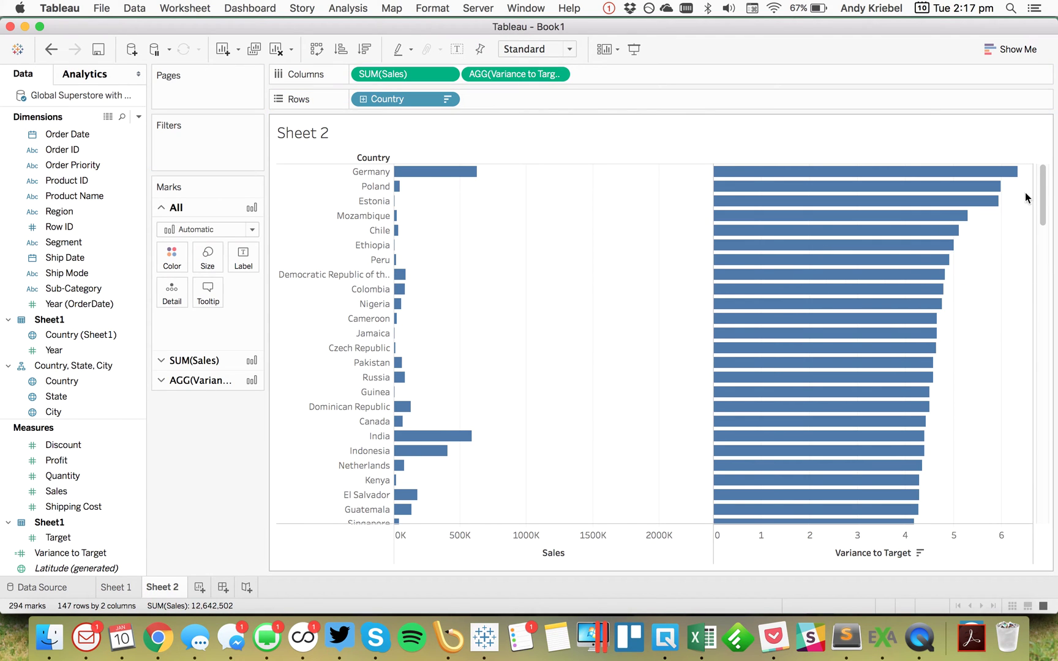
{"action": "left_click_drag", "start_coordinate": [1028, 197], "coordinate": [1013, 134]}
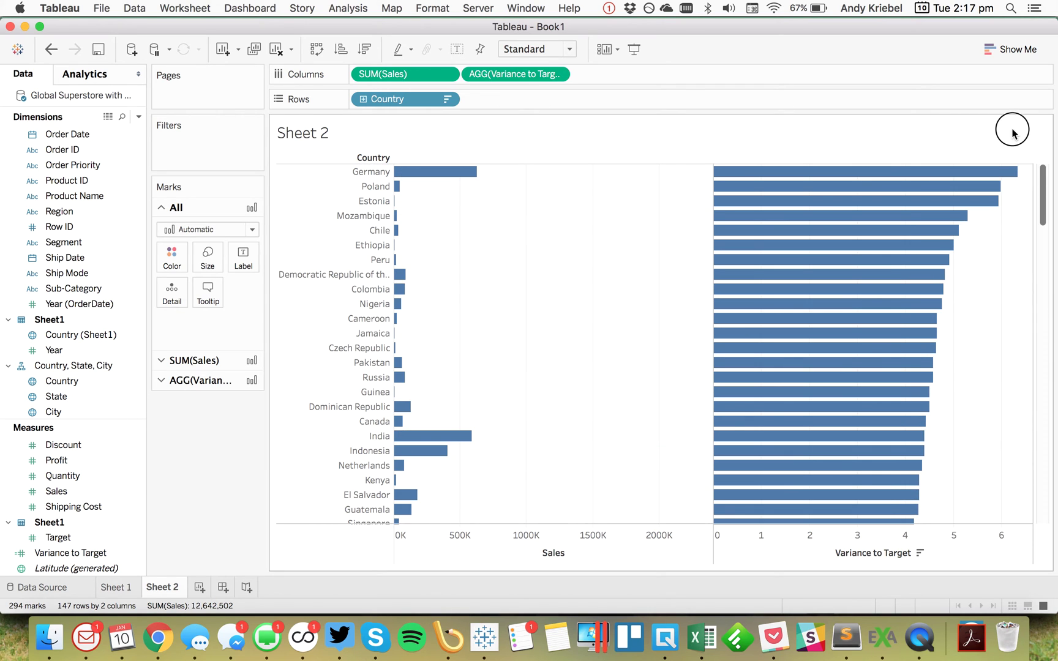
Step: Create a calculated field 'Above Target?' with the formula [Variance to Target]>1
{"action": "left_click", "coordinate": [139, 117]}
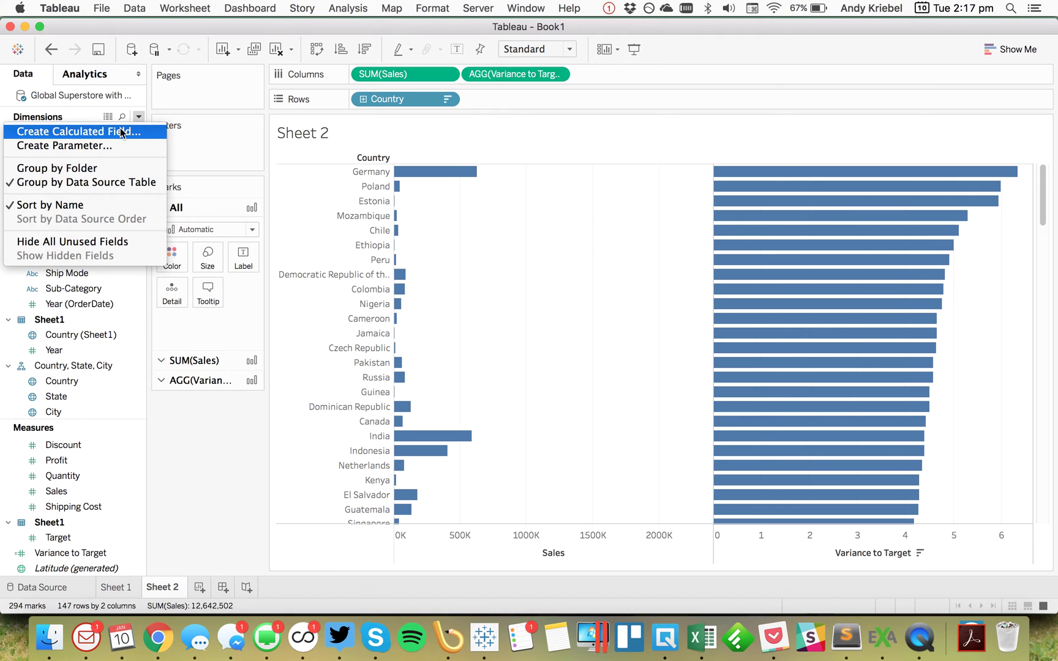
{"action": "left_click", "coordinate": [121, 132]}
{"action": "type", "text": "Ab"}
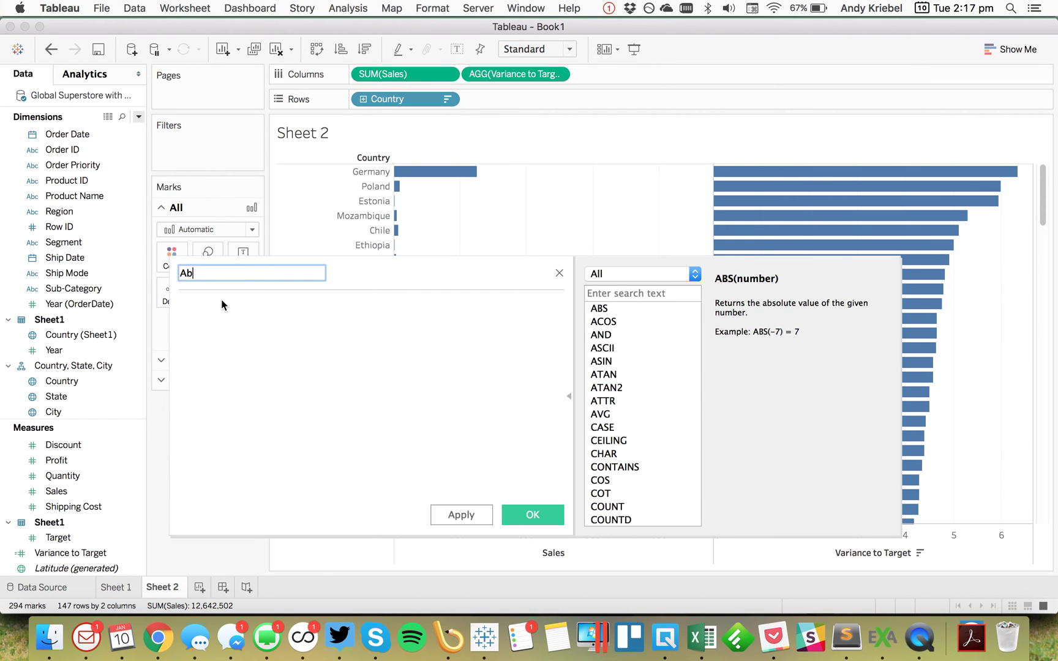
{"action": "type", "text": "ove Target?"}
{"action": "key", "text": "Tab"}
{"action": "type", "text": "var"}
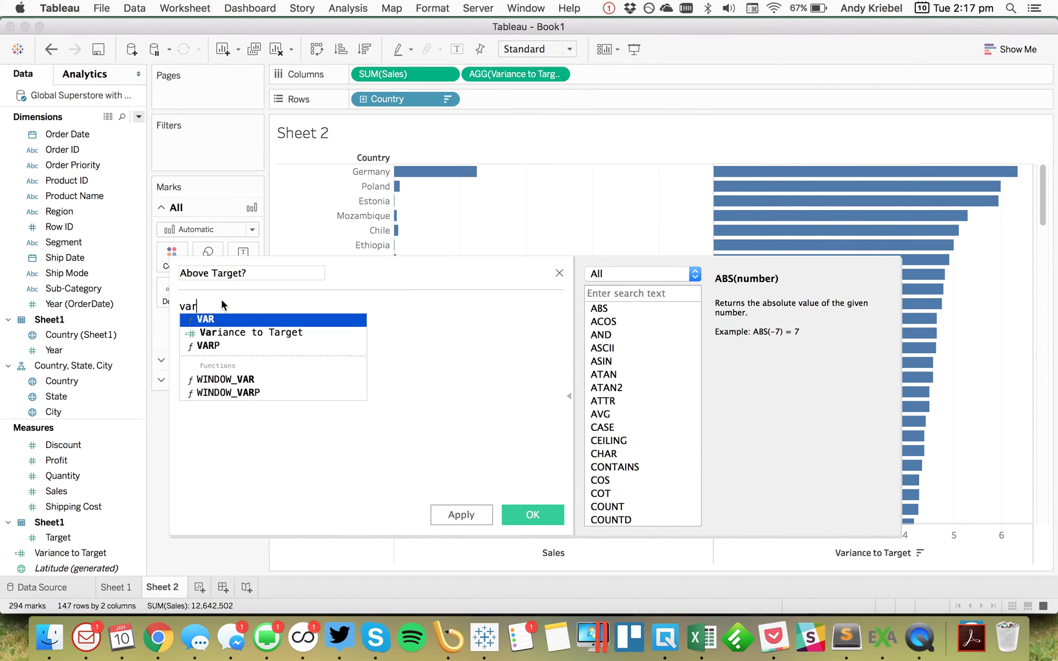
{"action": "key", "text": "Down"}
{"action": "key", "text": "Return"}
{"action": "type", "text": ">1"}
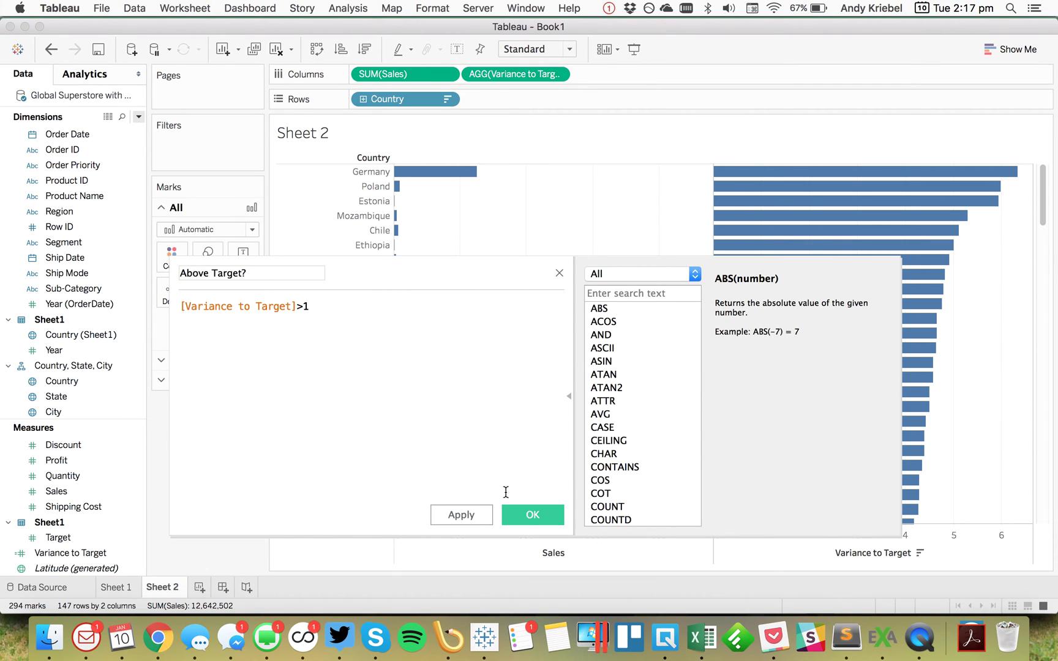
{"action": "left_click", "coordinate": [533, 514]}
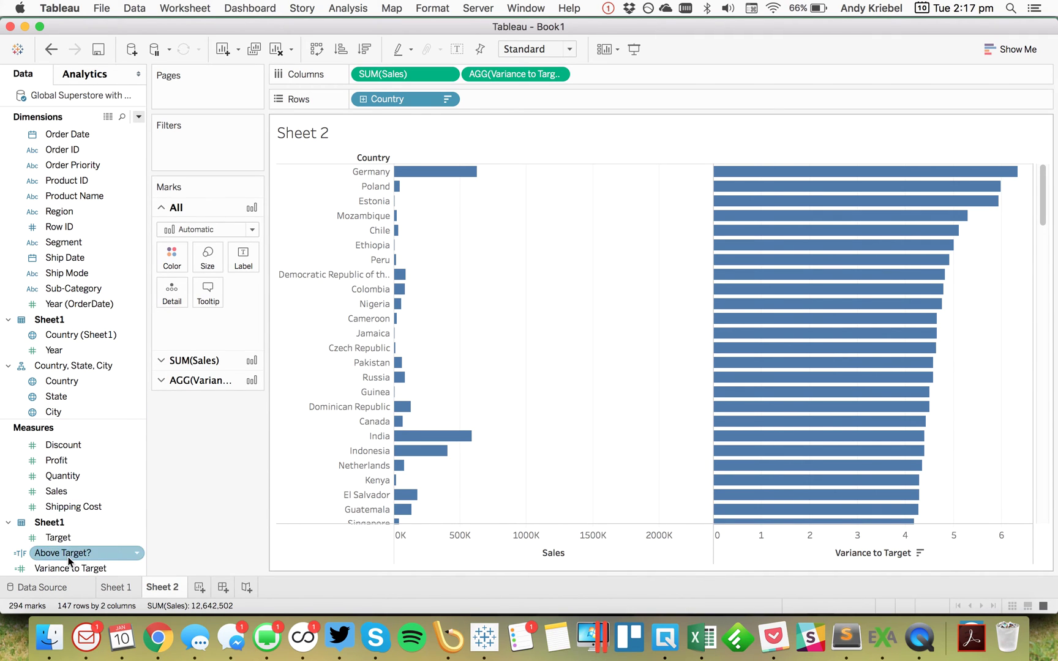
Step: Colour Sheet 2's country bars by Above Target?, orange for True and blue for False
{"action": "left_click_drag", "start_coordinate": [61, 553], "coordinate": [172, 257]}
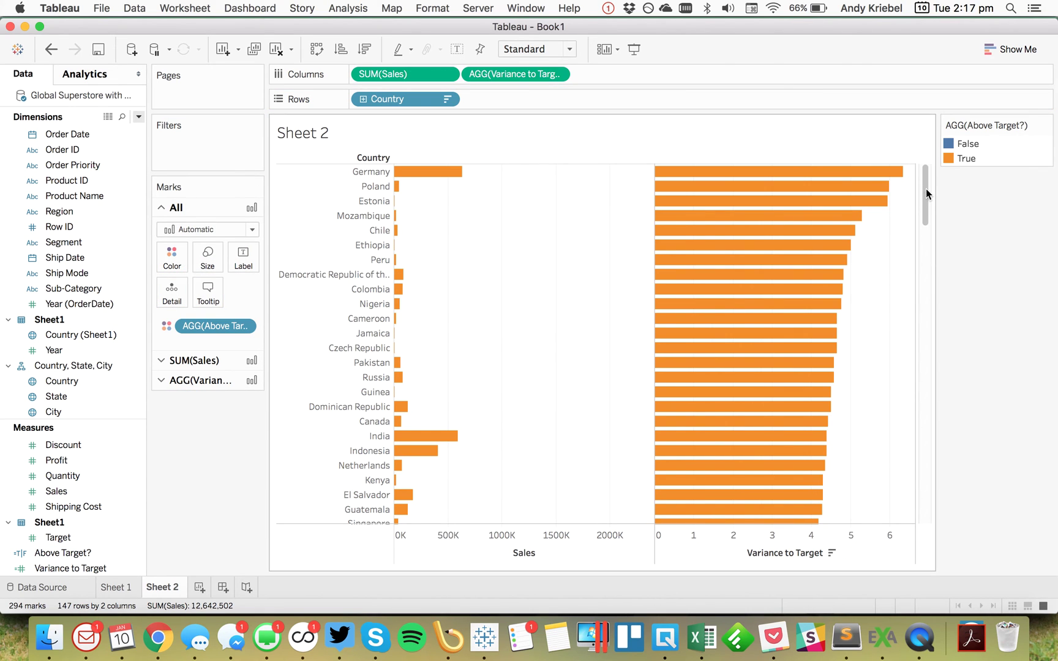
{"action": "left_click_drag", "start_coordinate": [928, 194], "coordinate": [909, 494]}
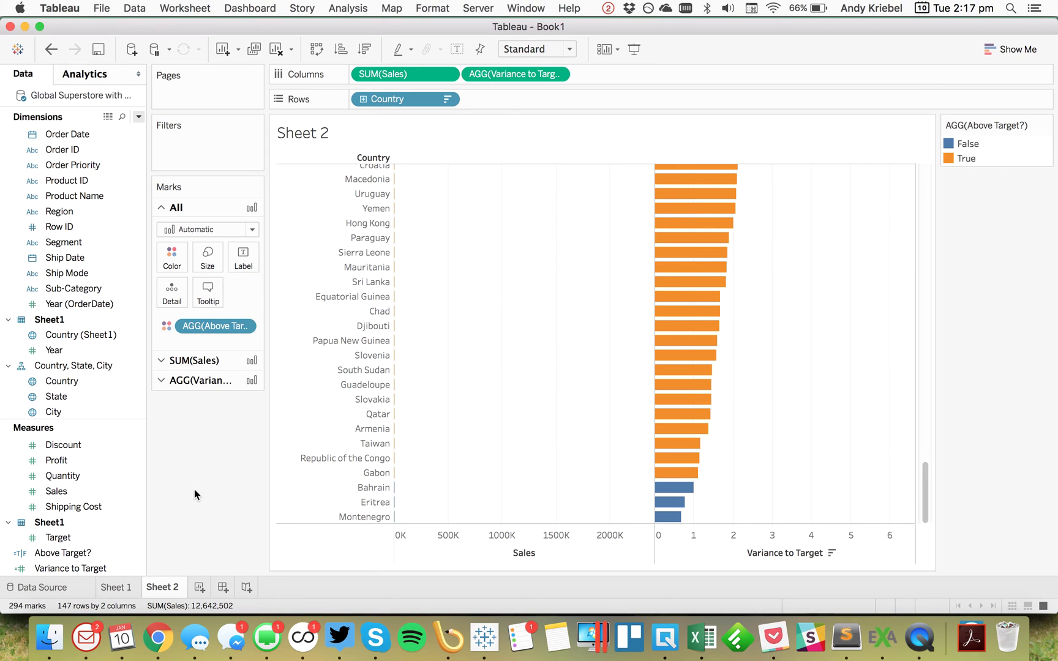
{"action": "left_click", "coordinate": [202, 589]}
Step: Plot Variance to Target bars by Region, sorted descending with Africa at the top
{"action": "left_click", "coordinate": [71, 219]}
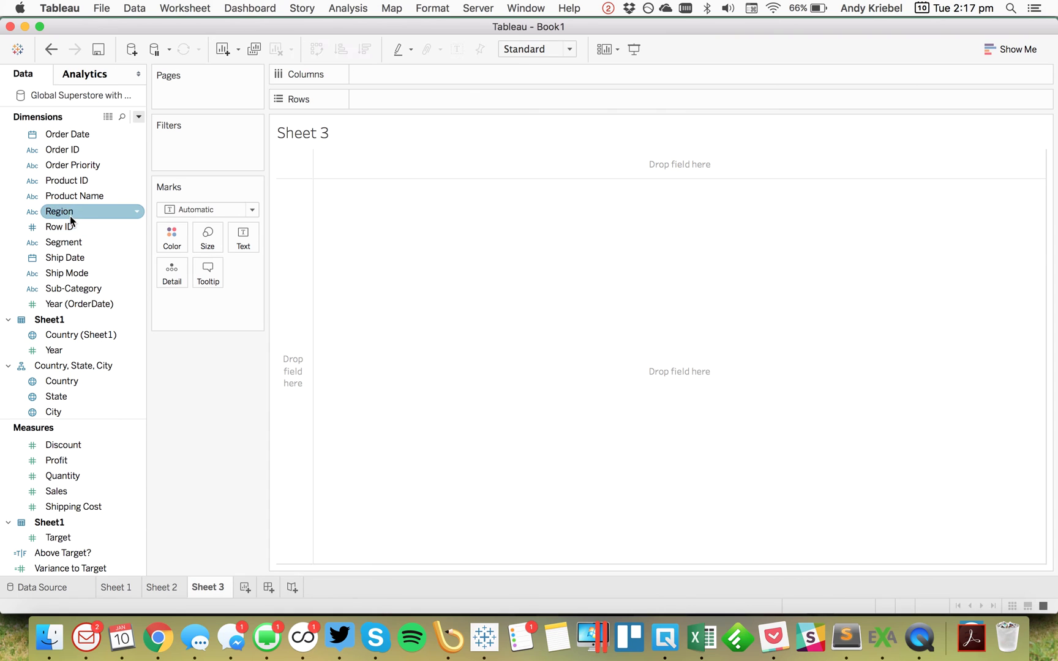
{"action": "left_click_drag", "start_coordinate": [71, 219], "coordinate": [297, 273]}
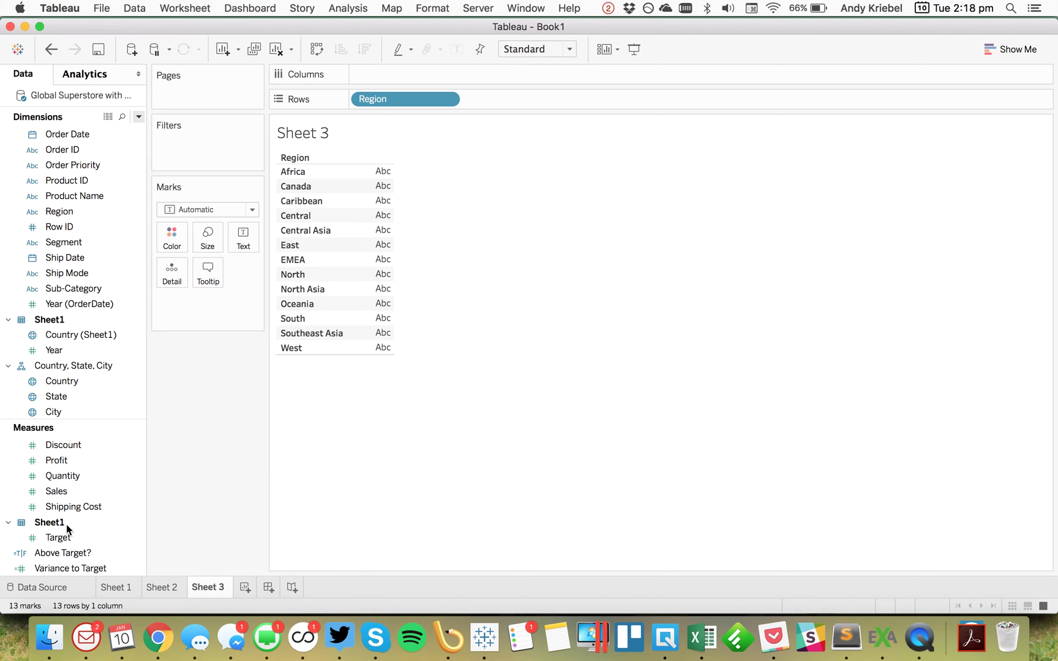
{"action": "left_click_drag", "start_coordinate": [70, 568], "coordinate": [378, 78]}
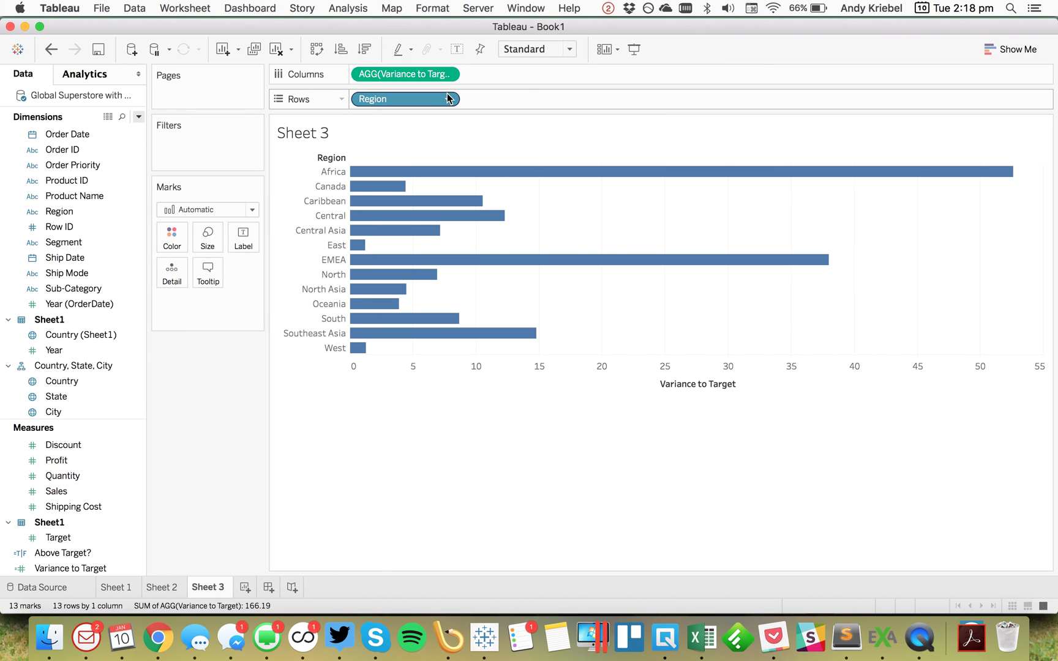
{"action": "left_click", "coordinate": [364, 49]}
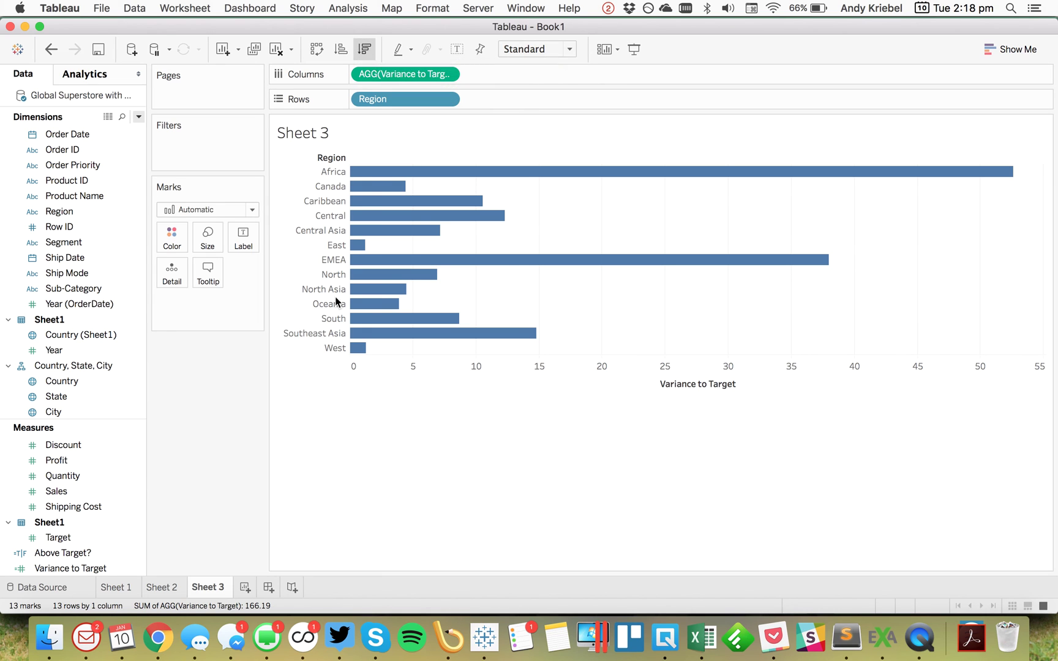
Step: Colour the region bars by Above Target?, undo that, and clear Sheet 3
{"action": "left_click_drag", "start_coordinate": [66, 552], "coordinate": [170, 232]}
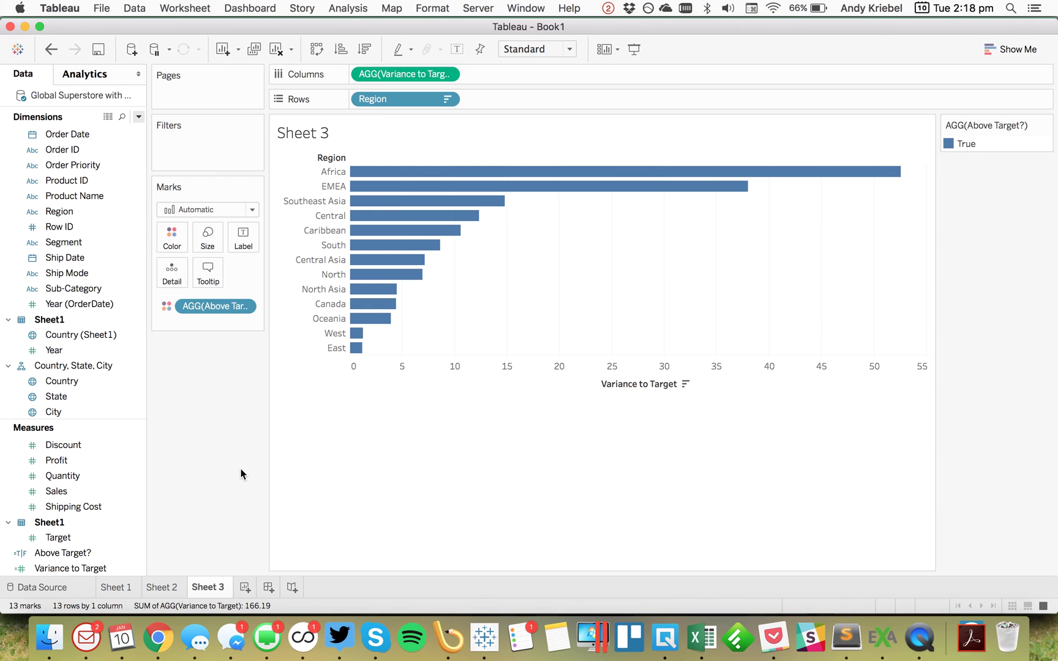
{"action": "left_click", "coordinate": [51, 49]}
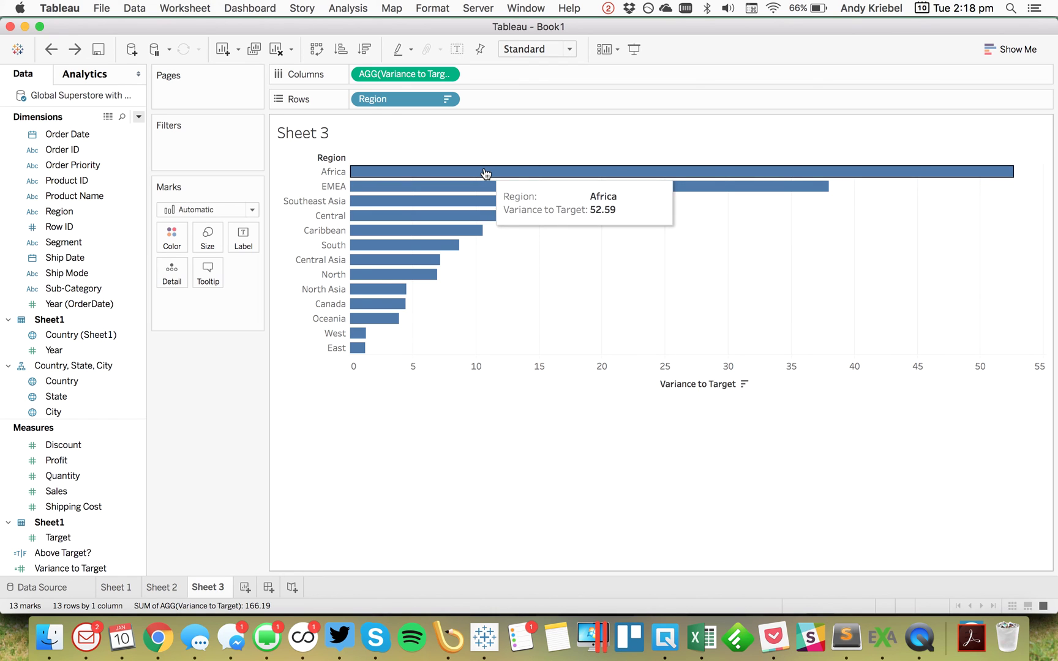
{"action": "left_click", "coordinate": [277, 49]}
Step: Return to Sheet 2's country bar chart coloured by Above Target?
{"action": "left_click", "coordinate": [158, 587]}
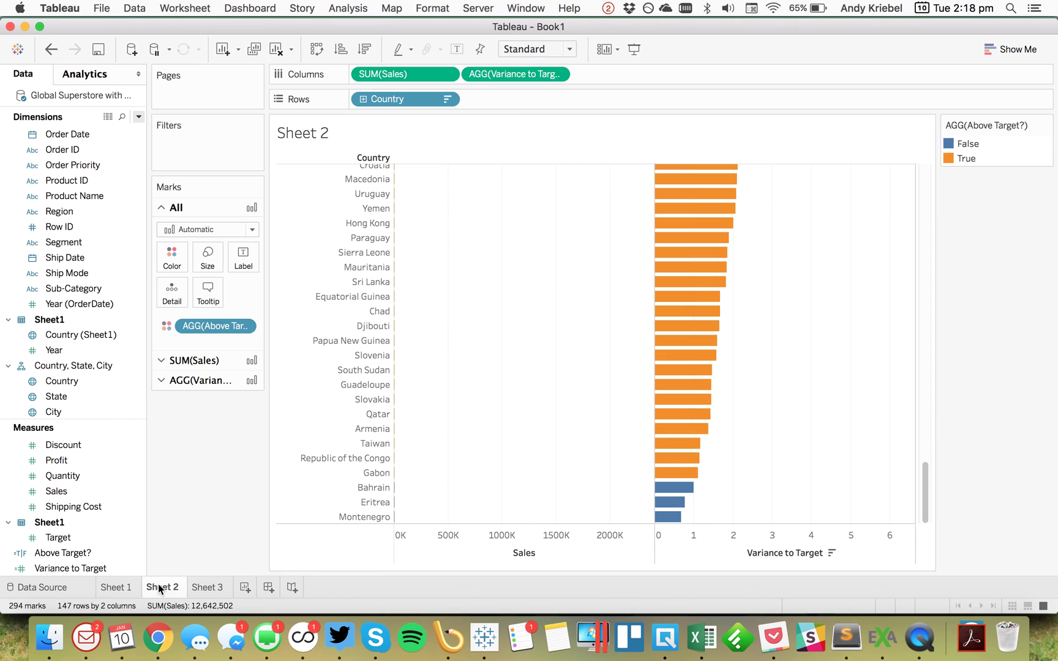